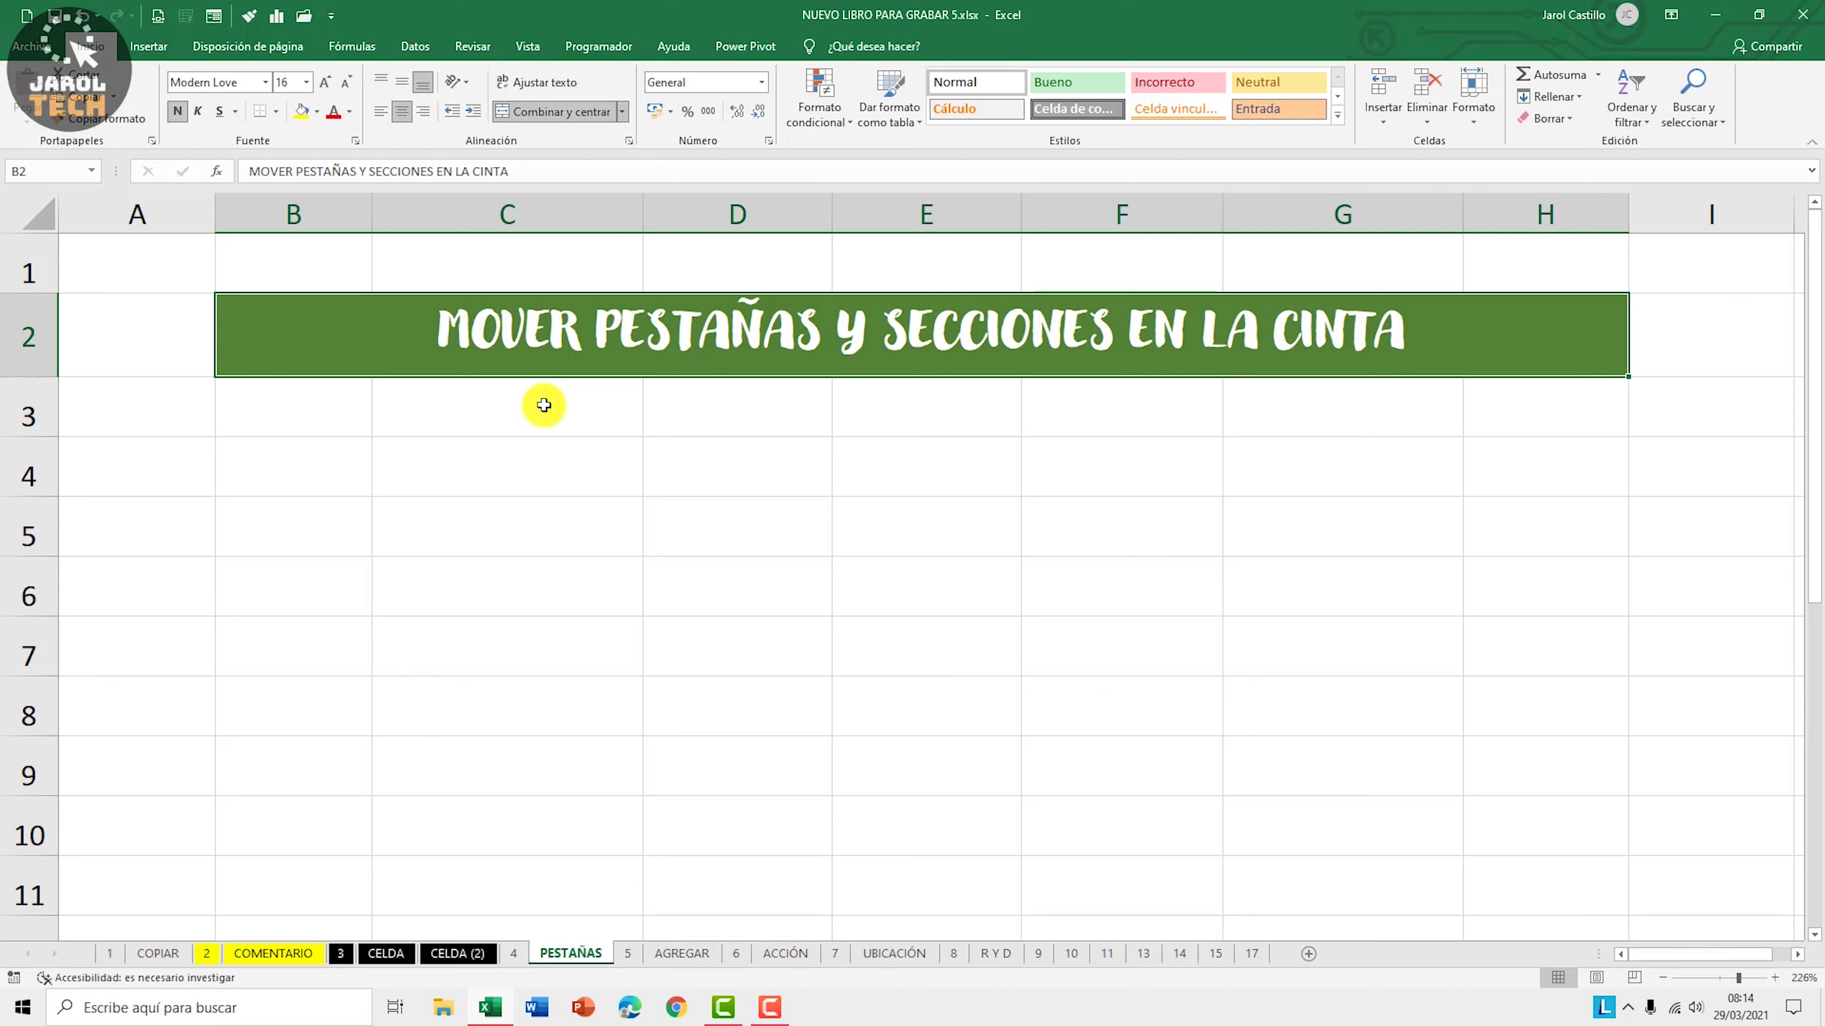
Select an empty cell below the worksheet title.
left_click(480, 365)
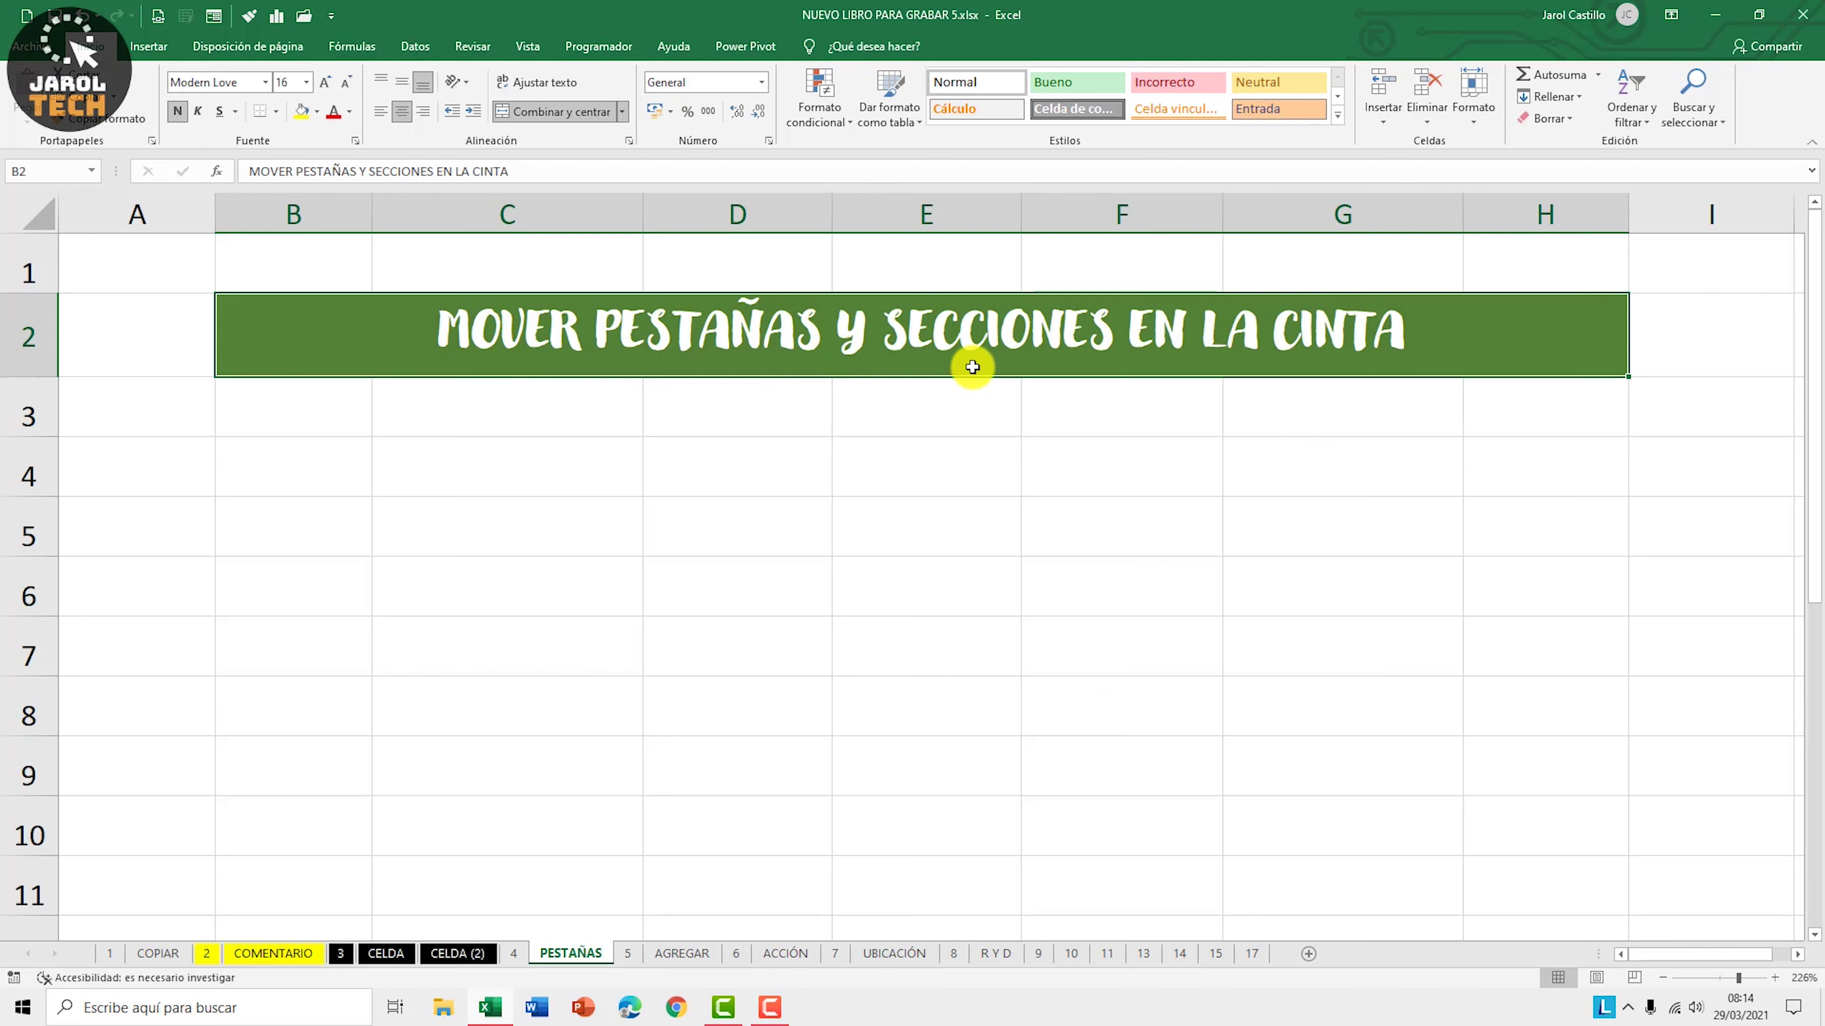
left_click(745, 515)
left_click(742, 643)
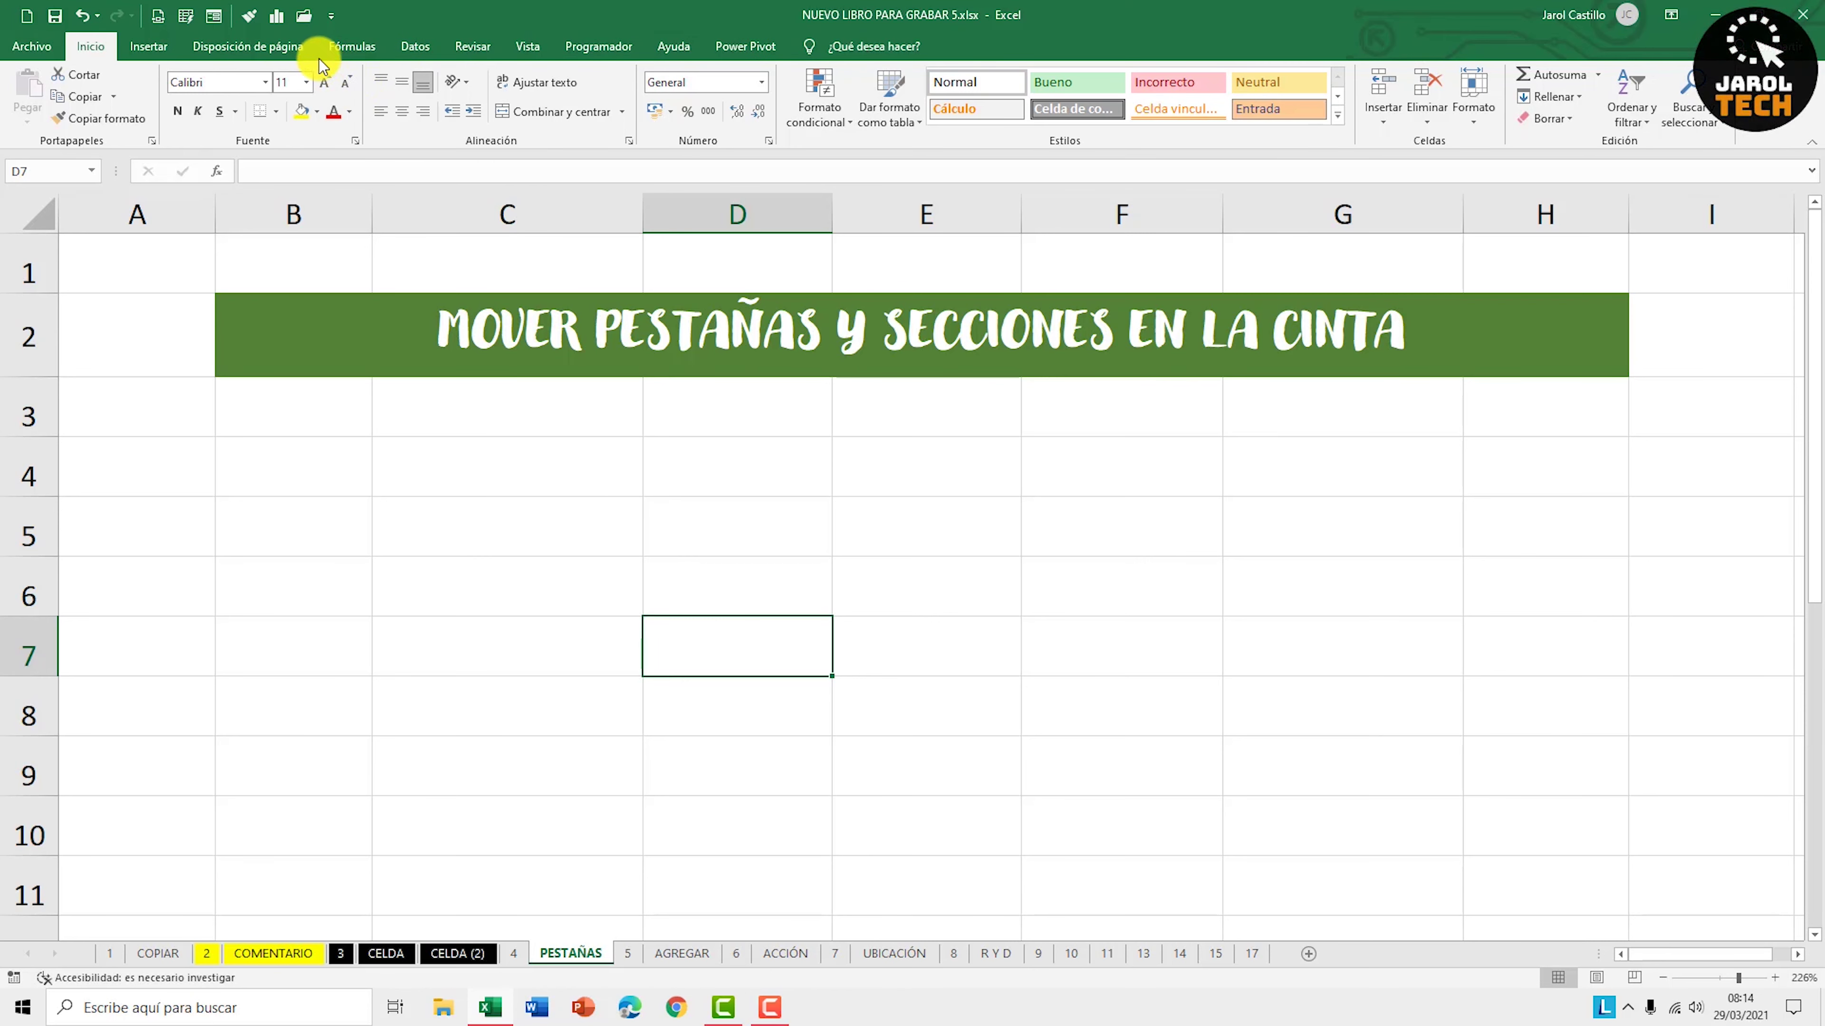
Look over the Disposición de página tools, return to Inicio, and open the Archivo backstage view.
left_click(265, 45)
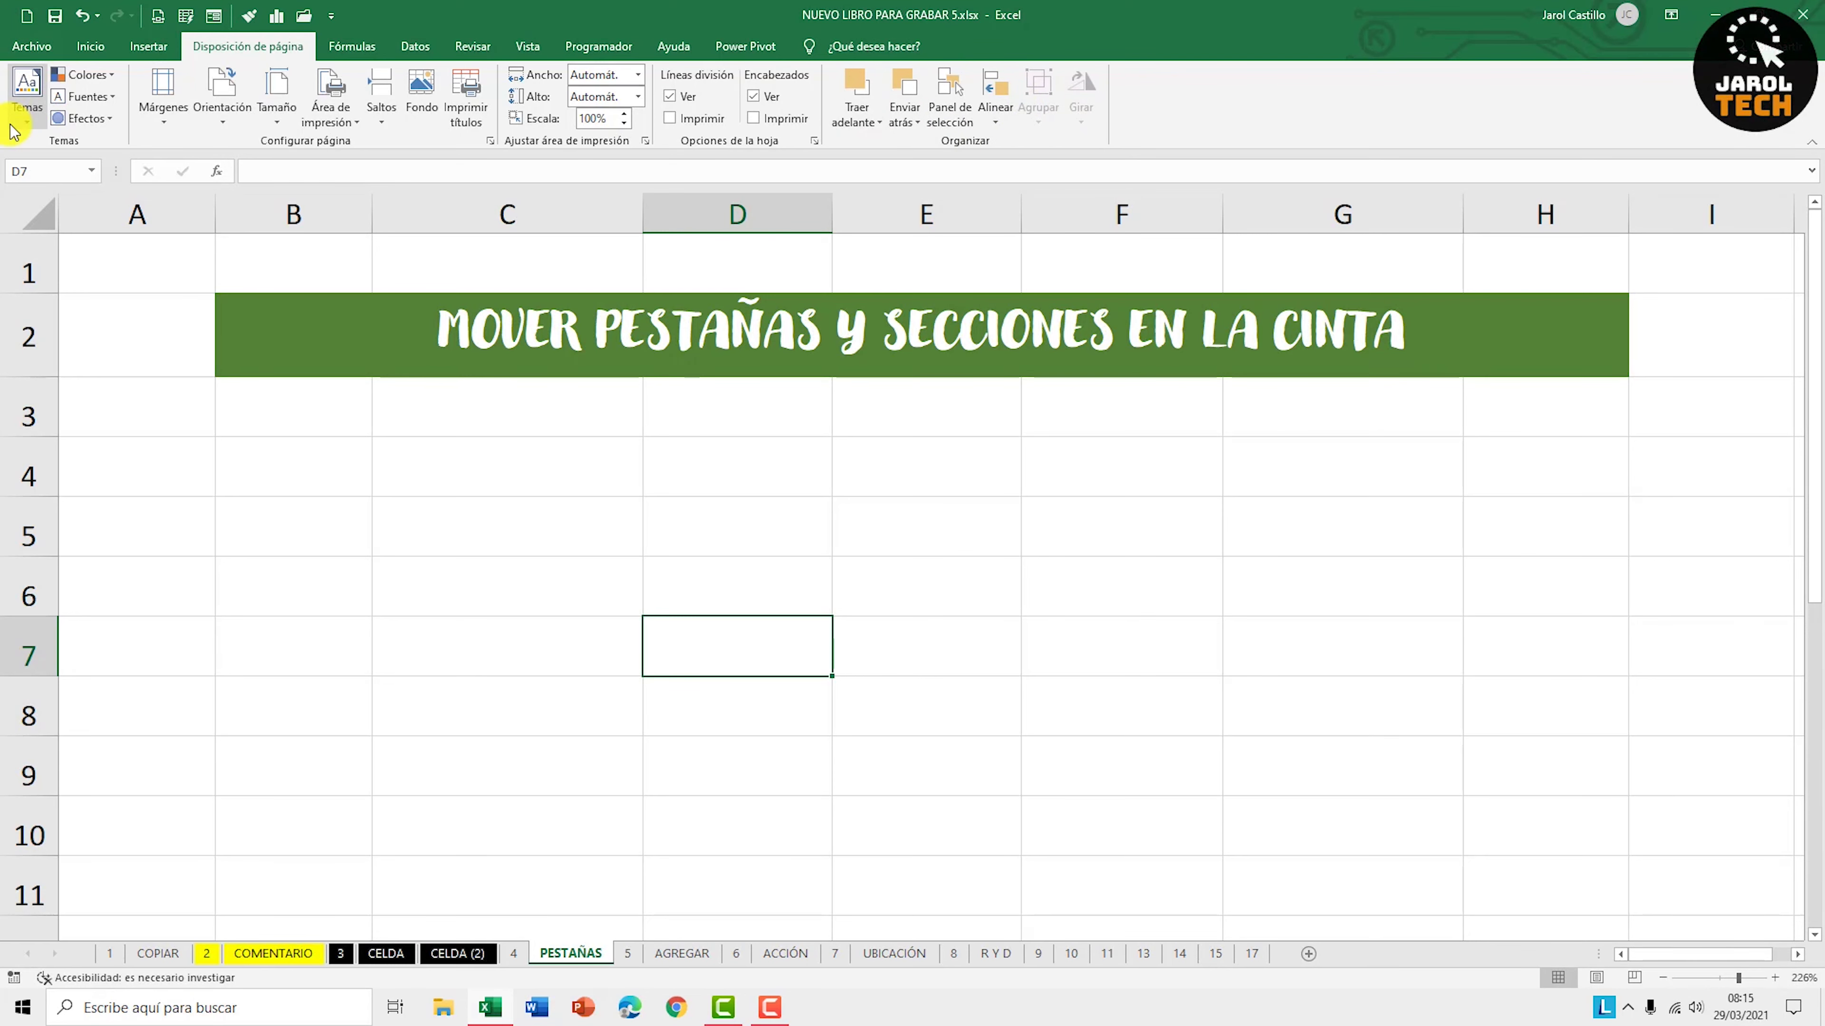
left_click(104, 52)
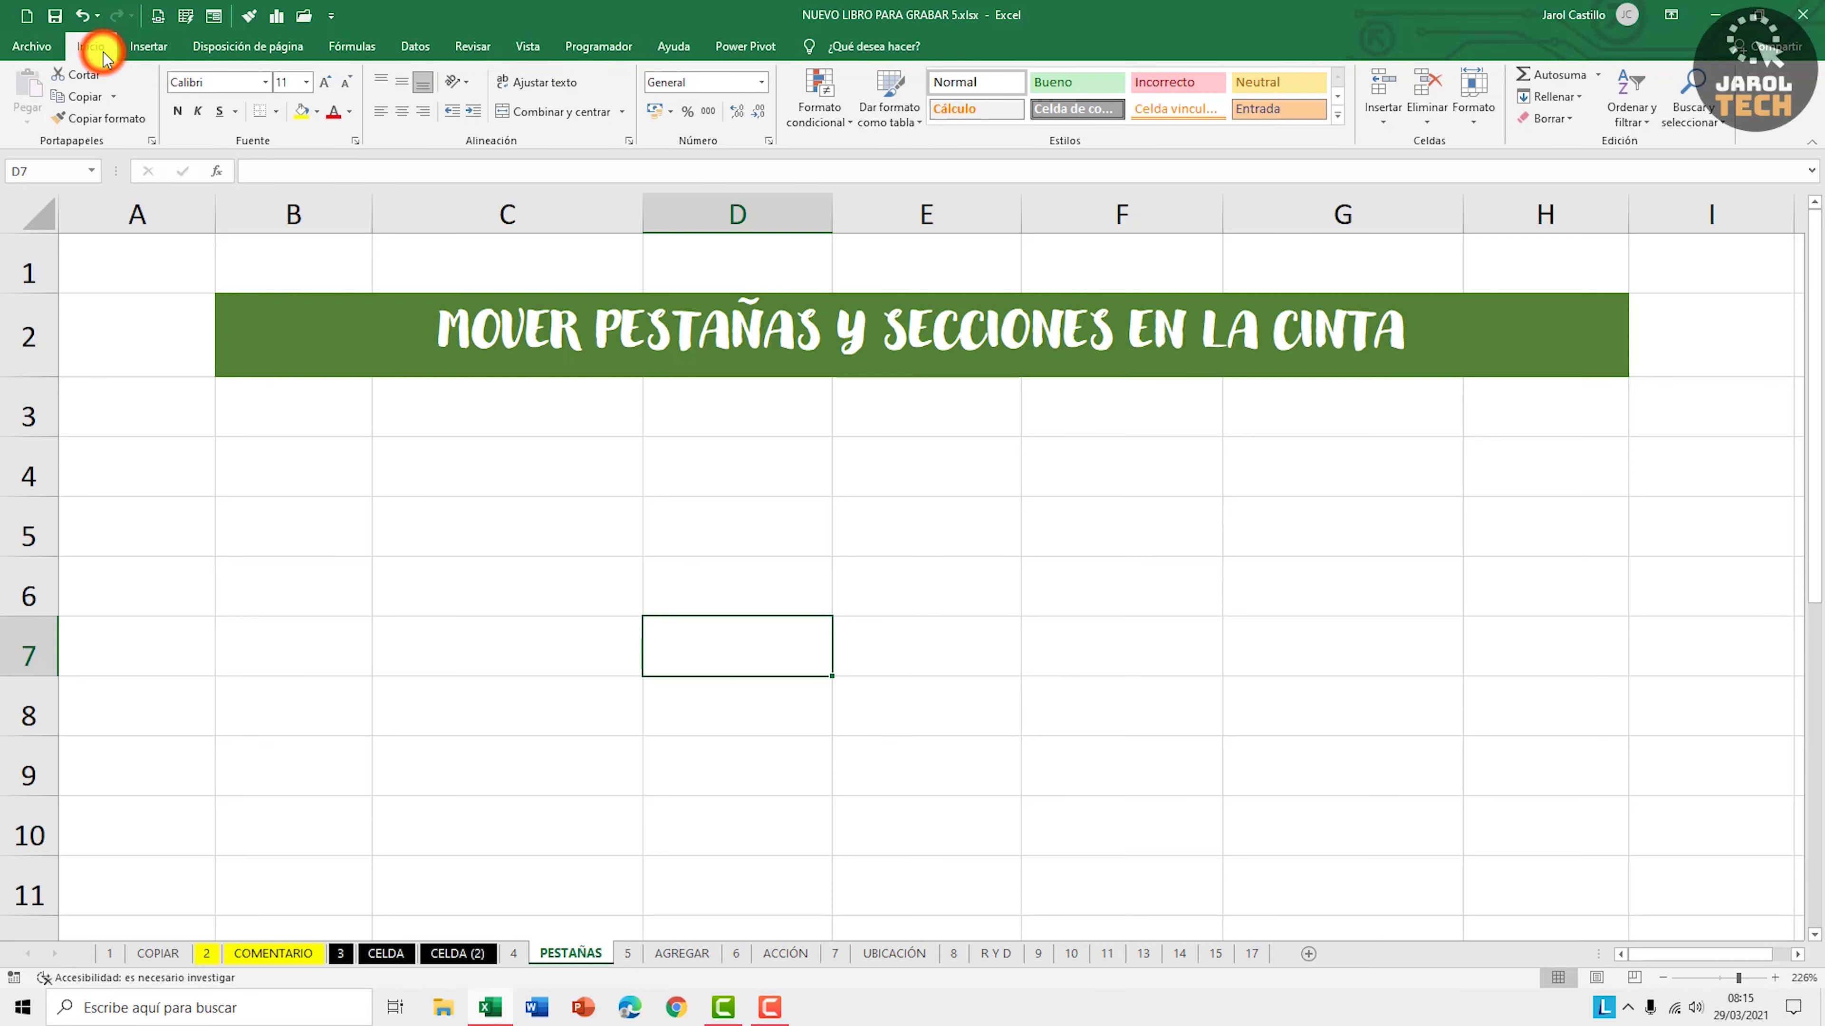
left_click(32, 49)
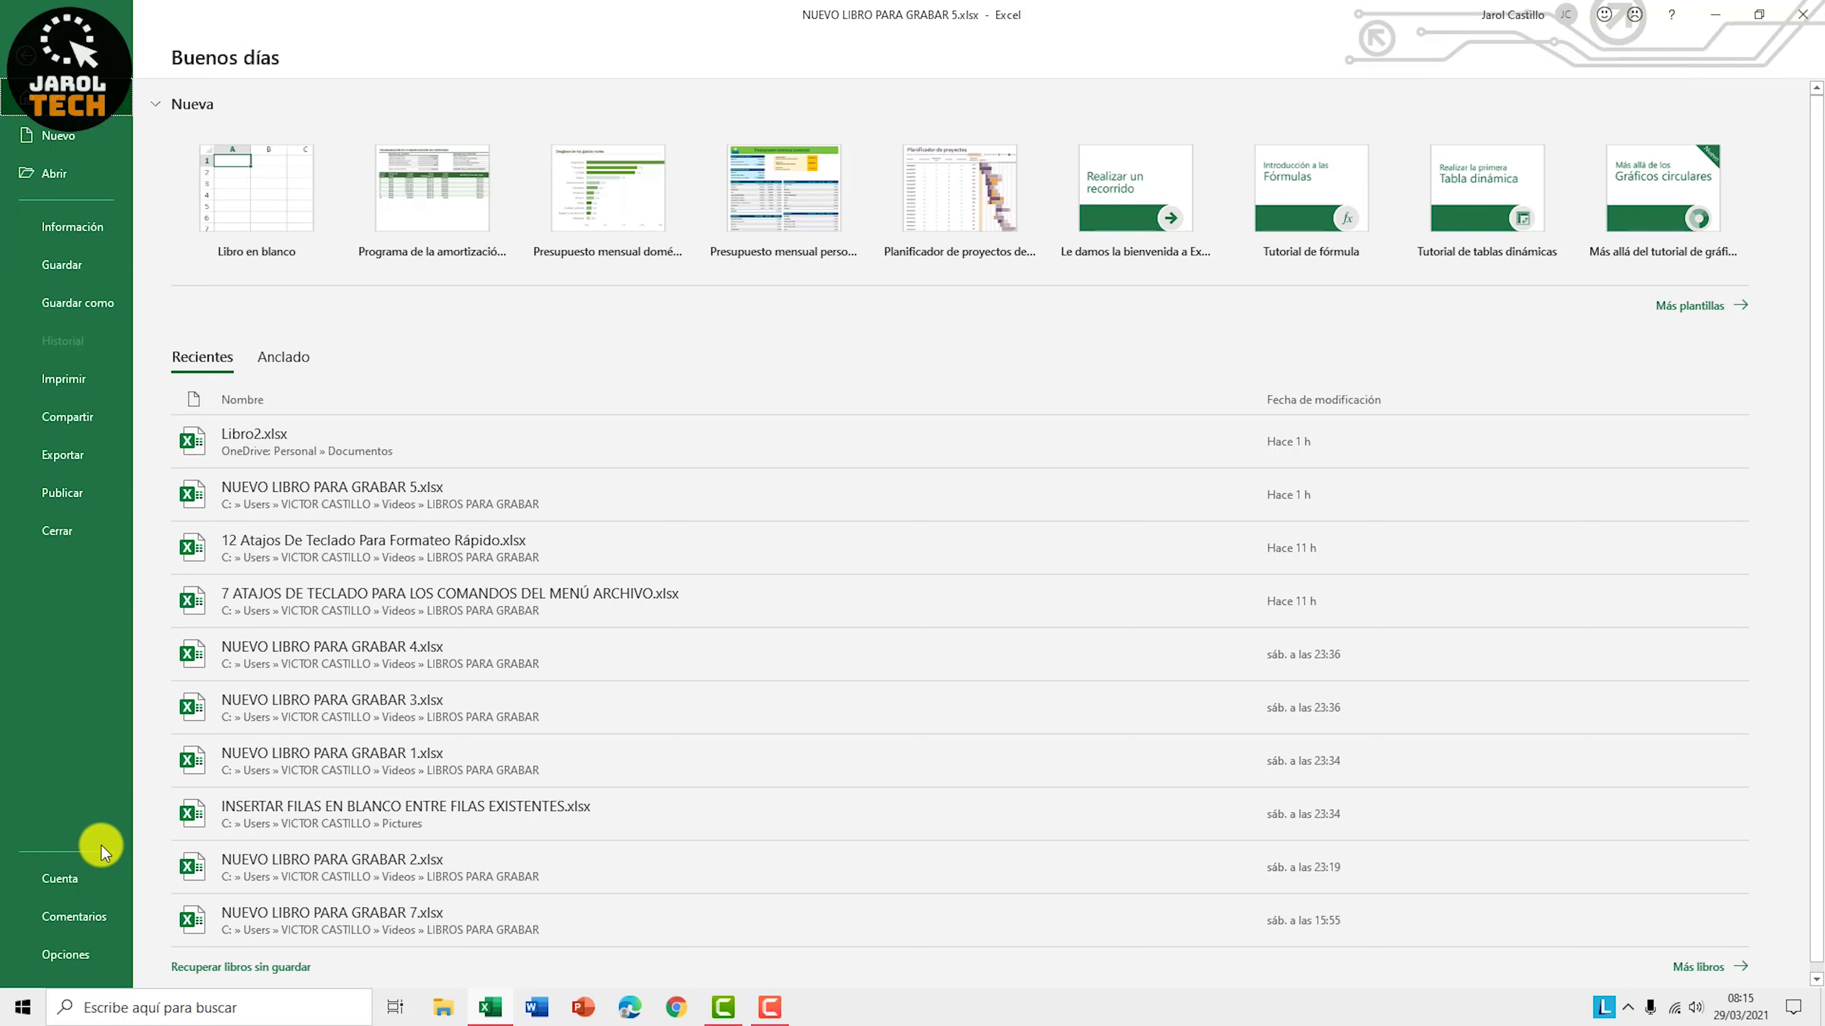
Open Opciones de Excel from the backstage and move the dialog down and left.
left_click(84, 959)
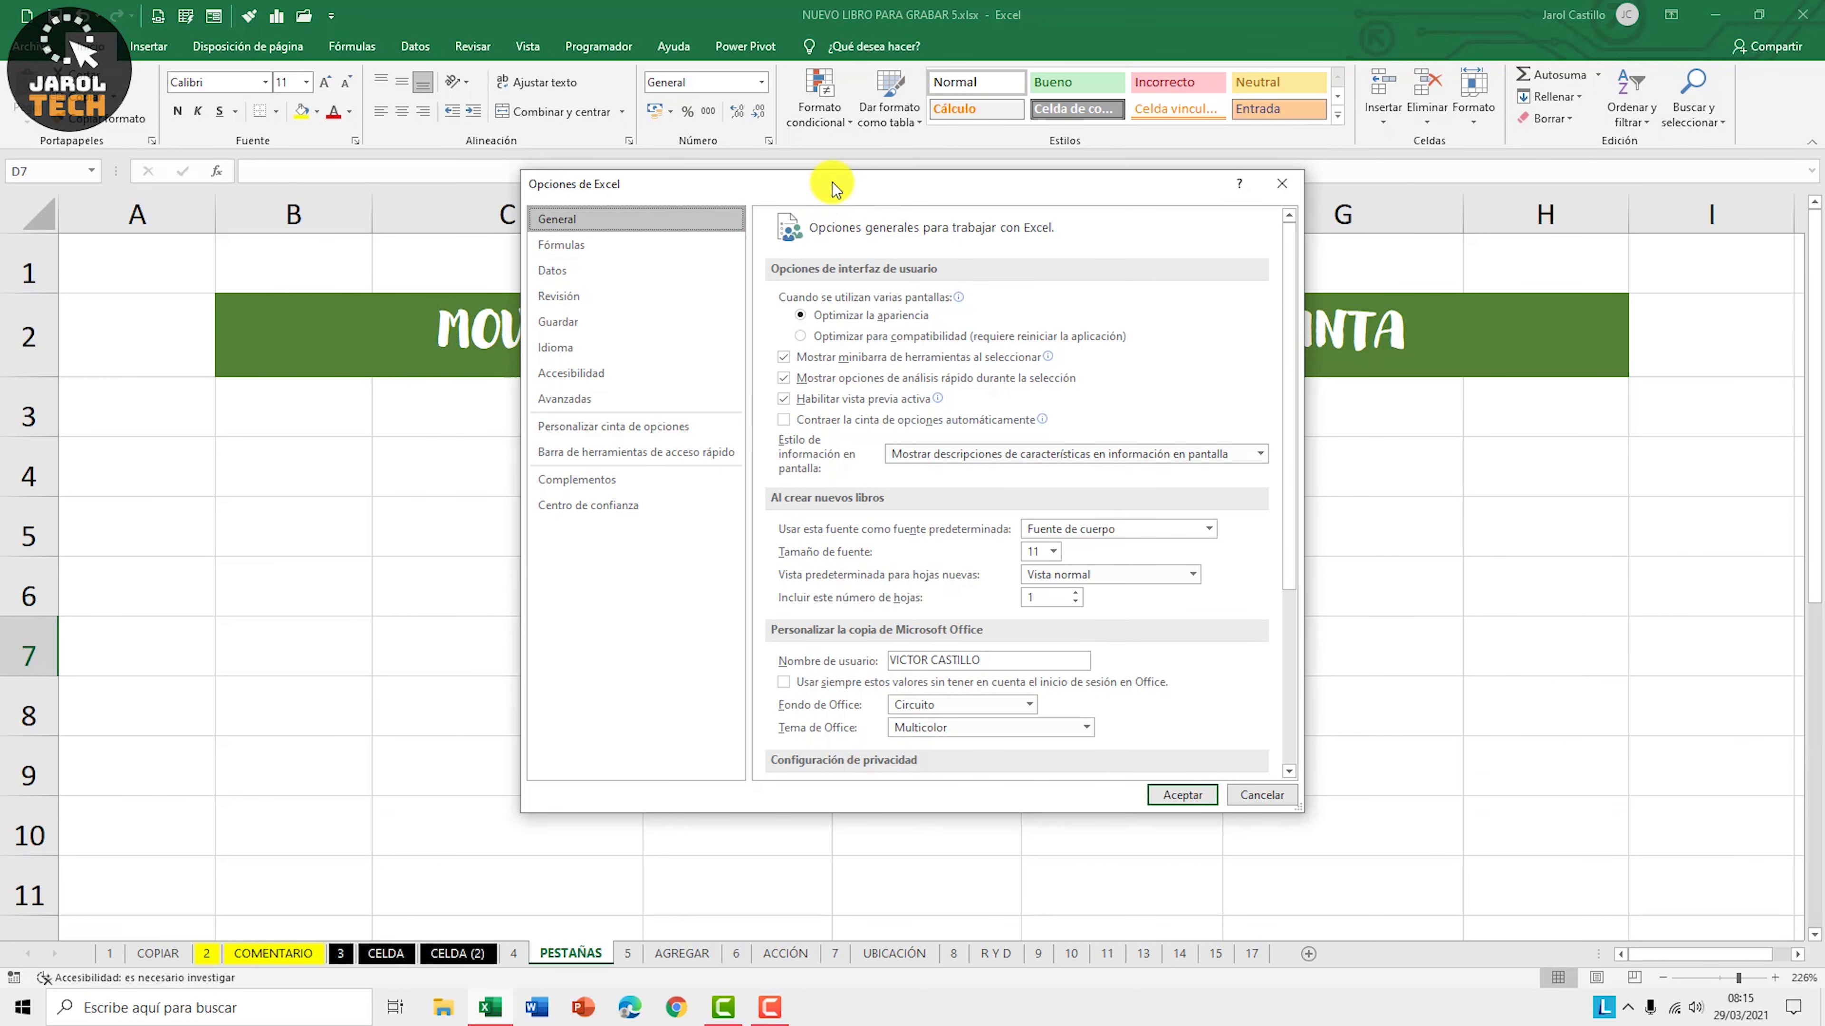
left_click_drag(832, 182, 787, 257)
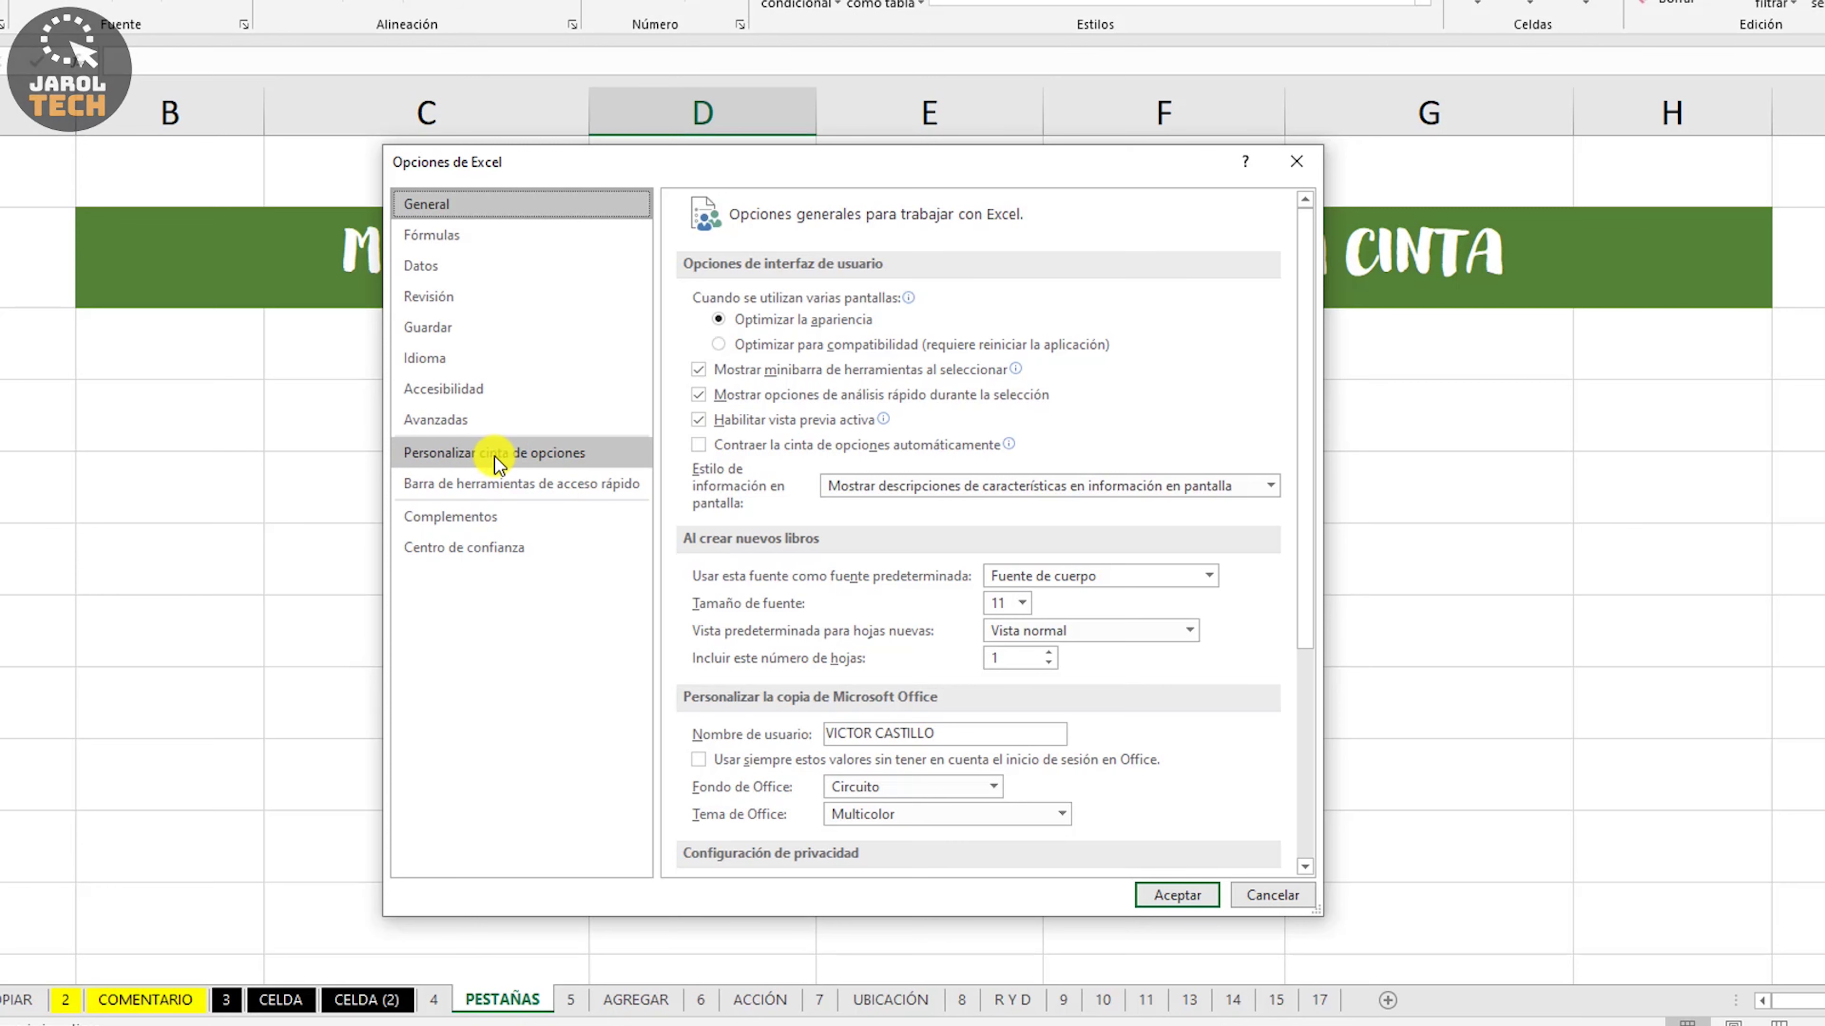
Go to Personalizar cinta de opciones and expand Disposición de página, selecting its groups down to Organizar.
left_click(569, 455)
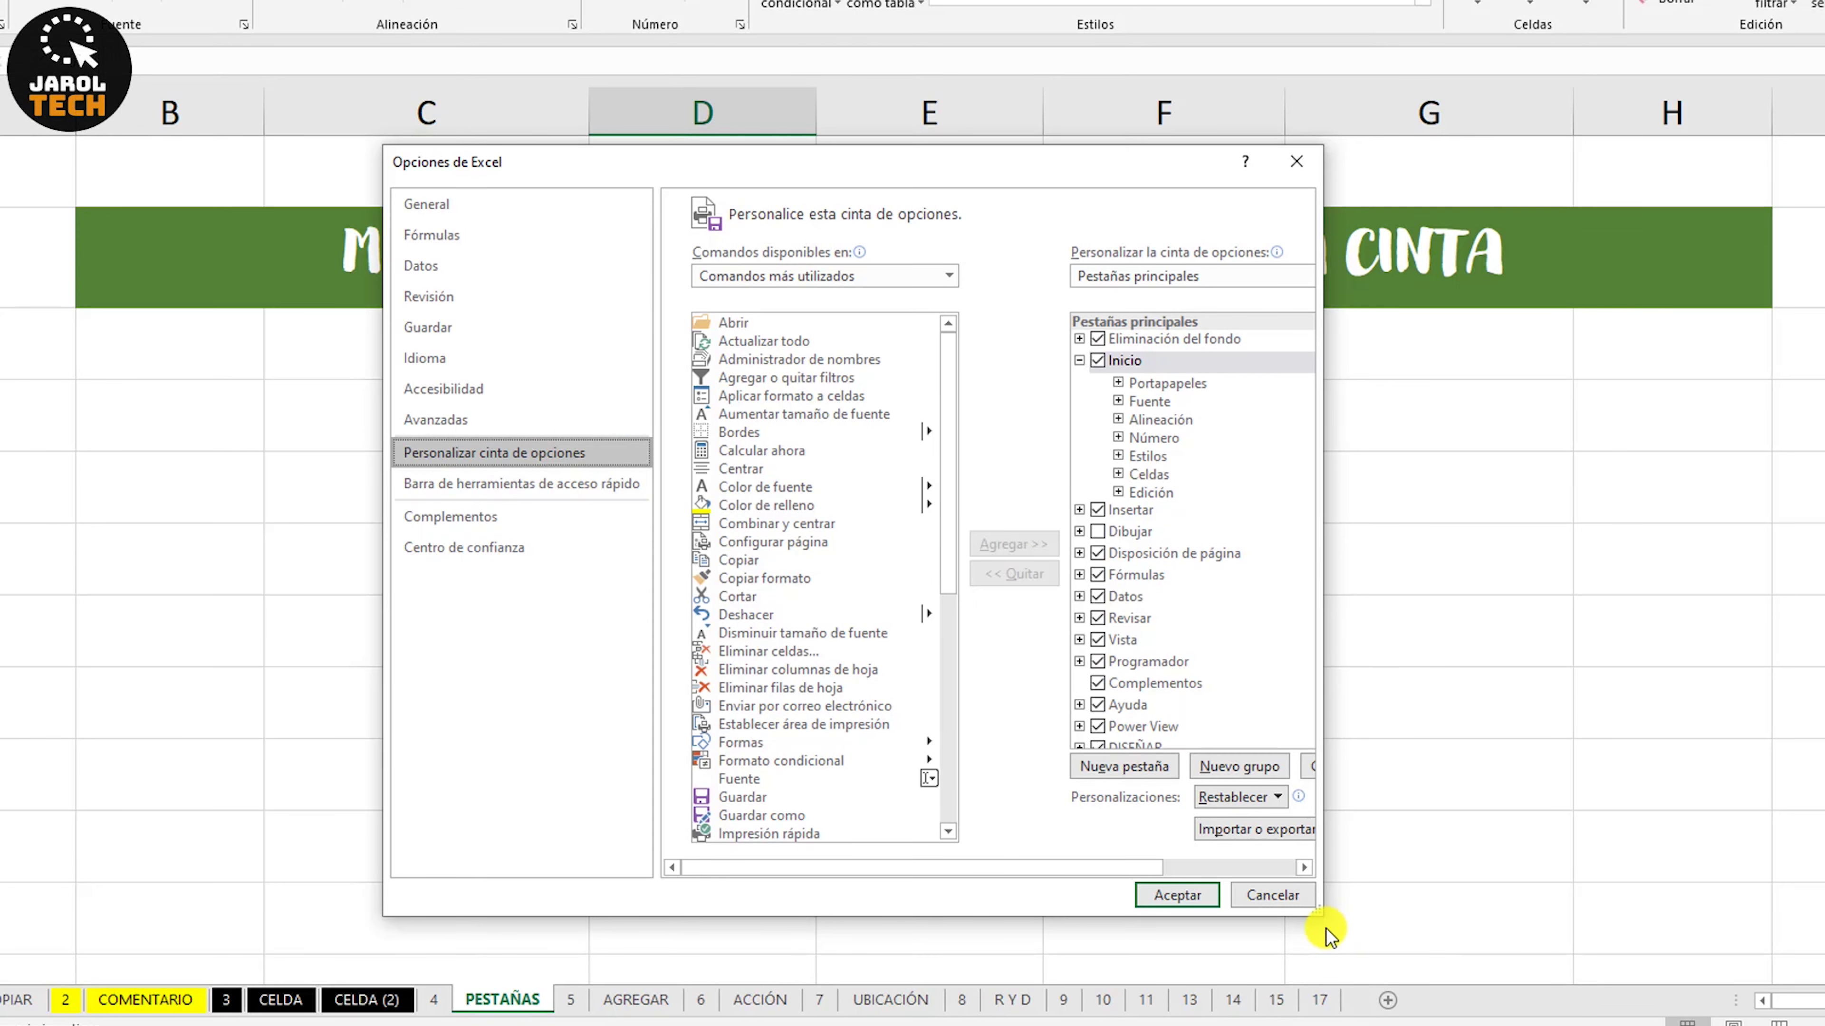
left_click_drag(1315, 916, 1609, 911)
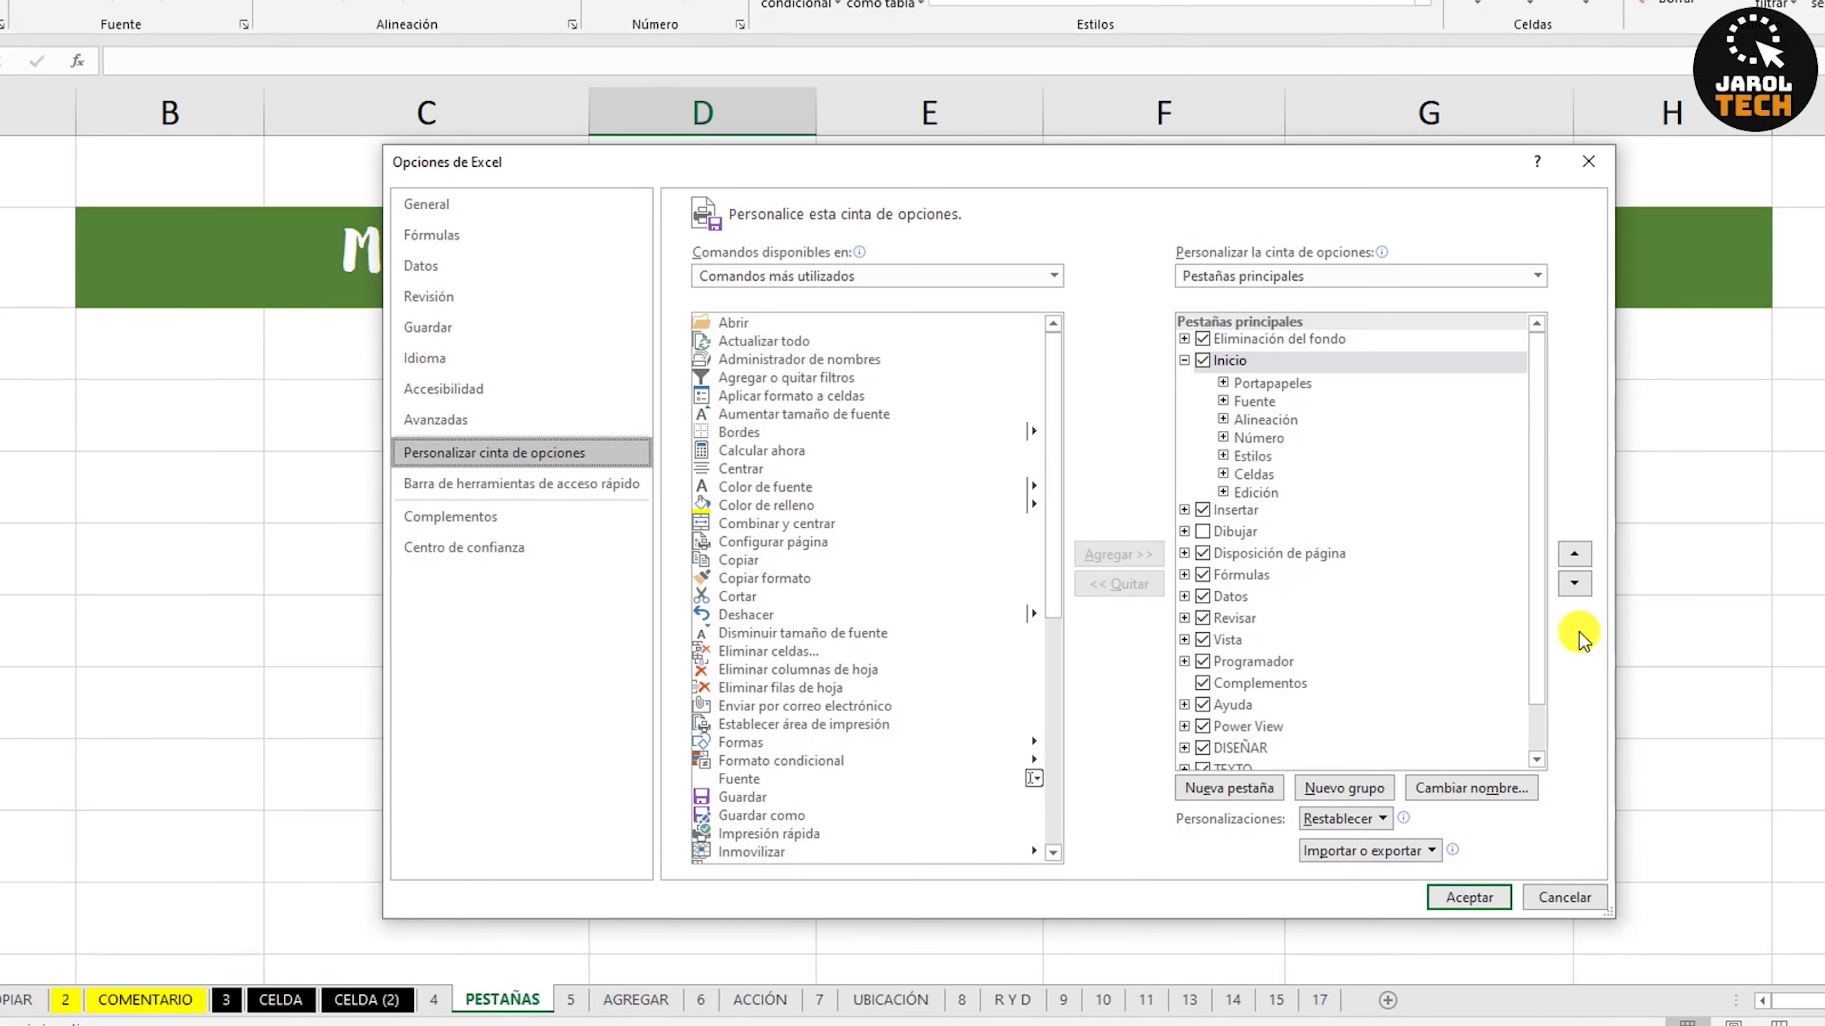
left_click(1283, 555)
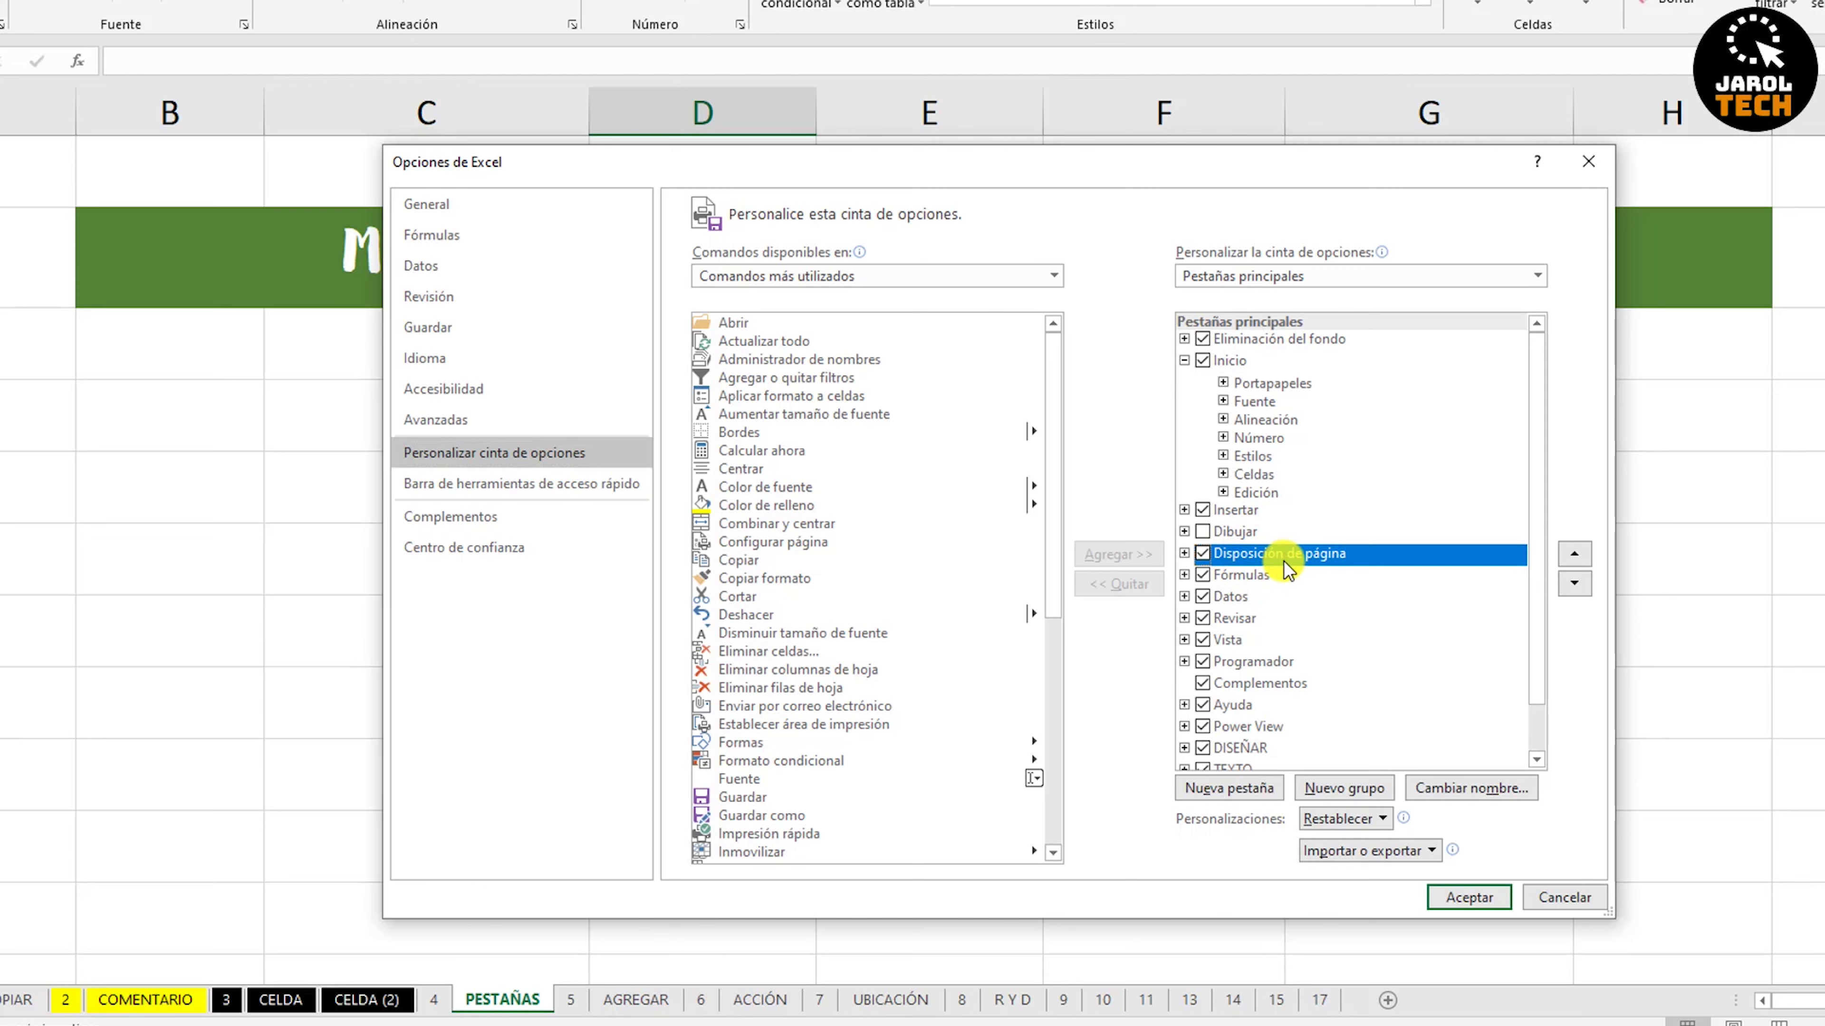
left_click(1185, 554)
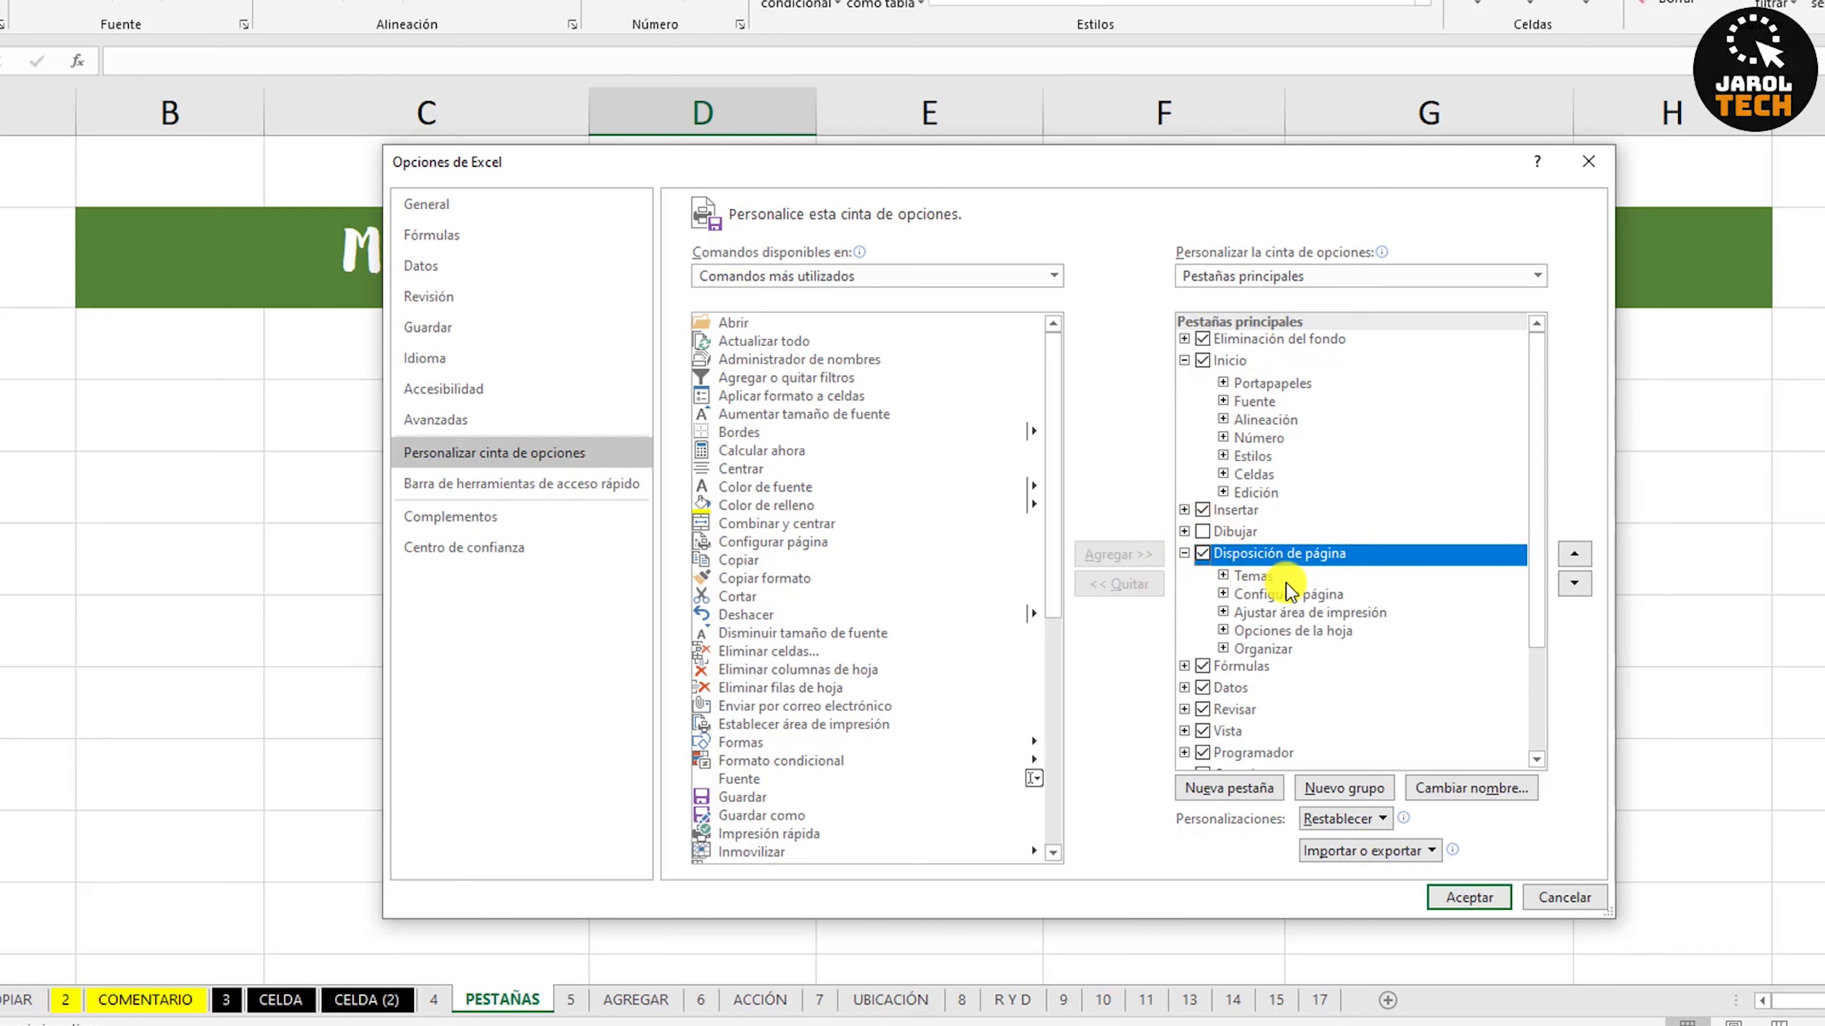
left_click(1289, 590)
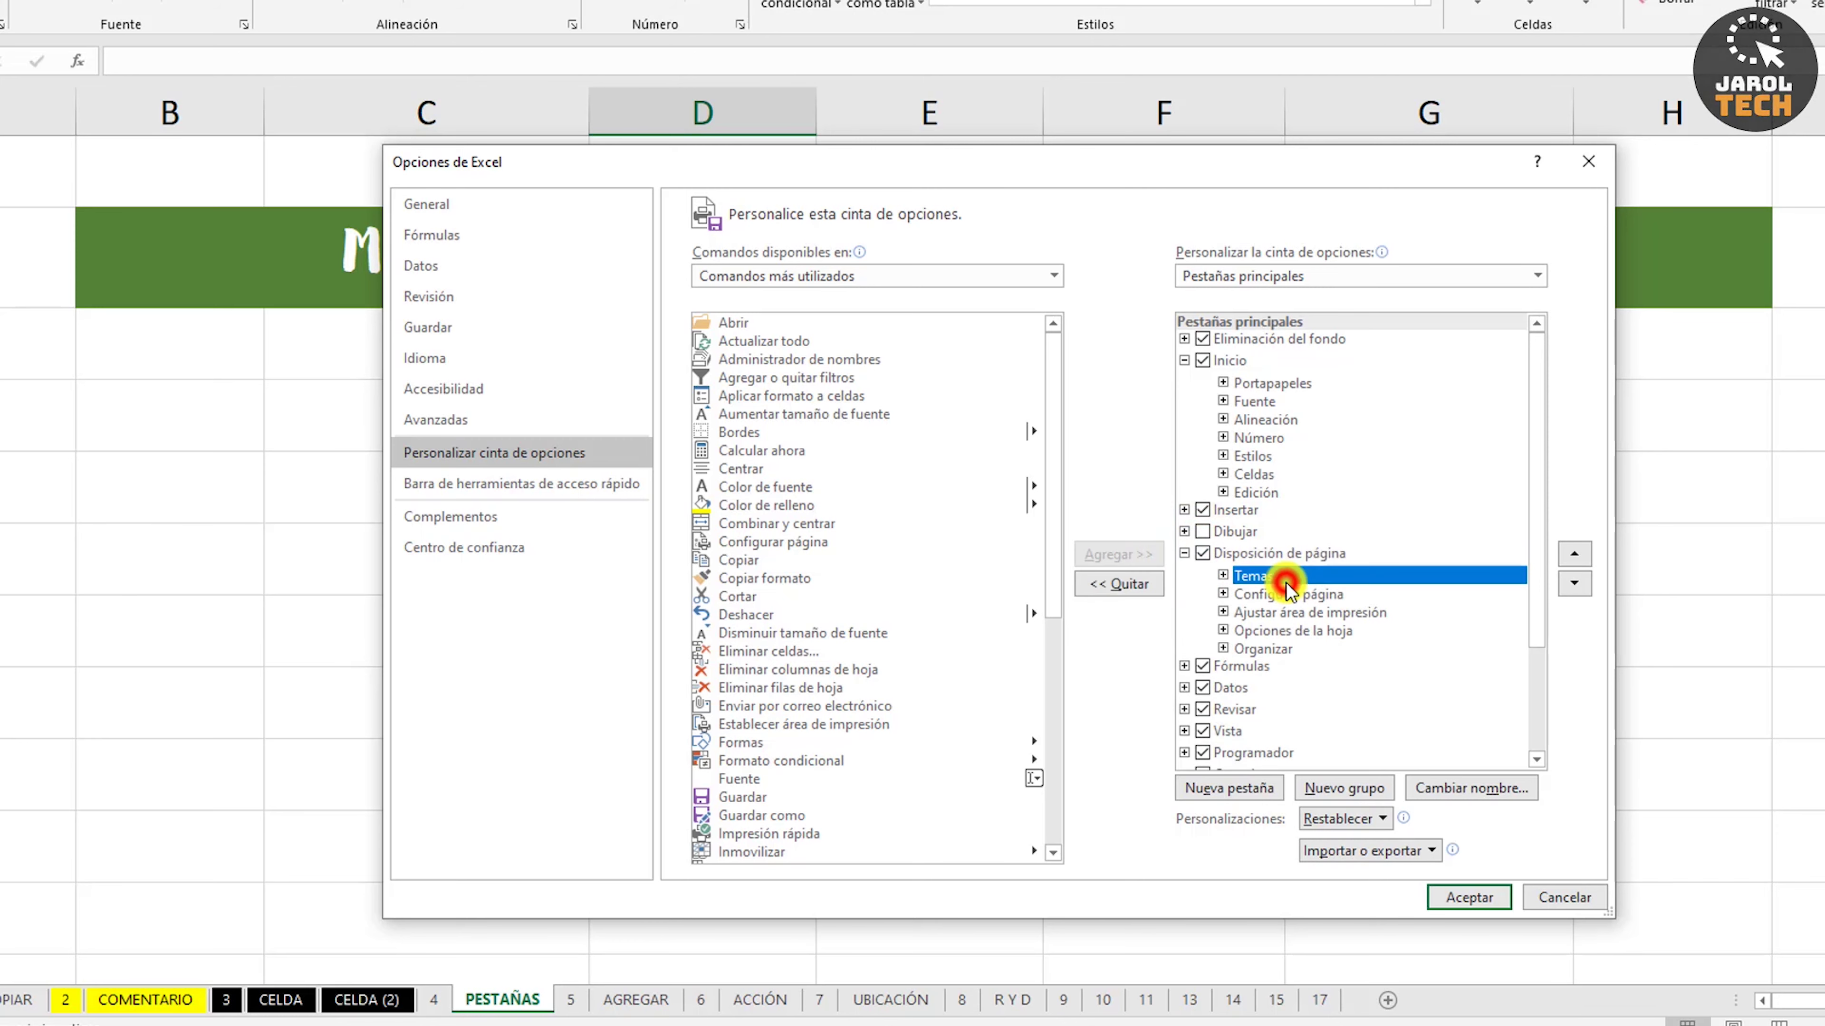
left_click(1293, 613)
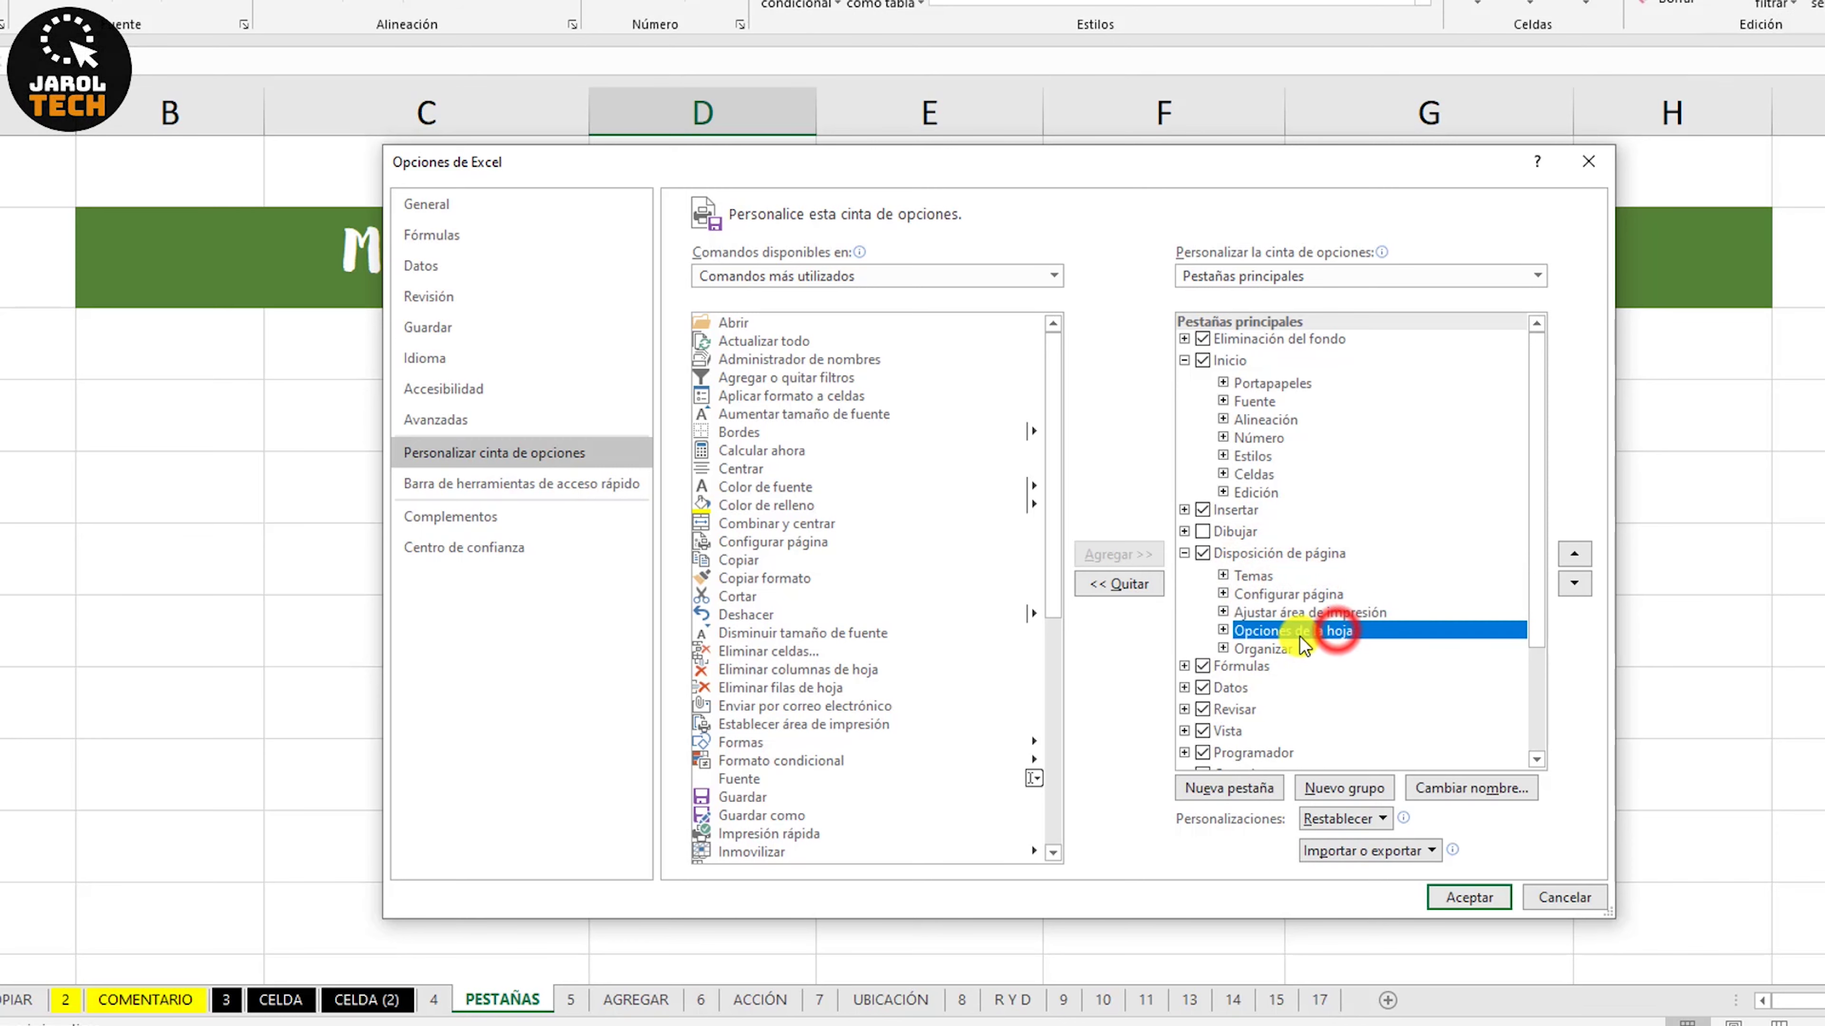
left_click(1283, 649)
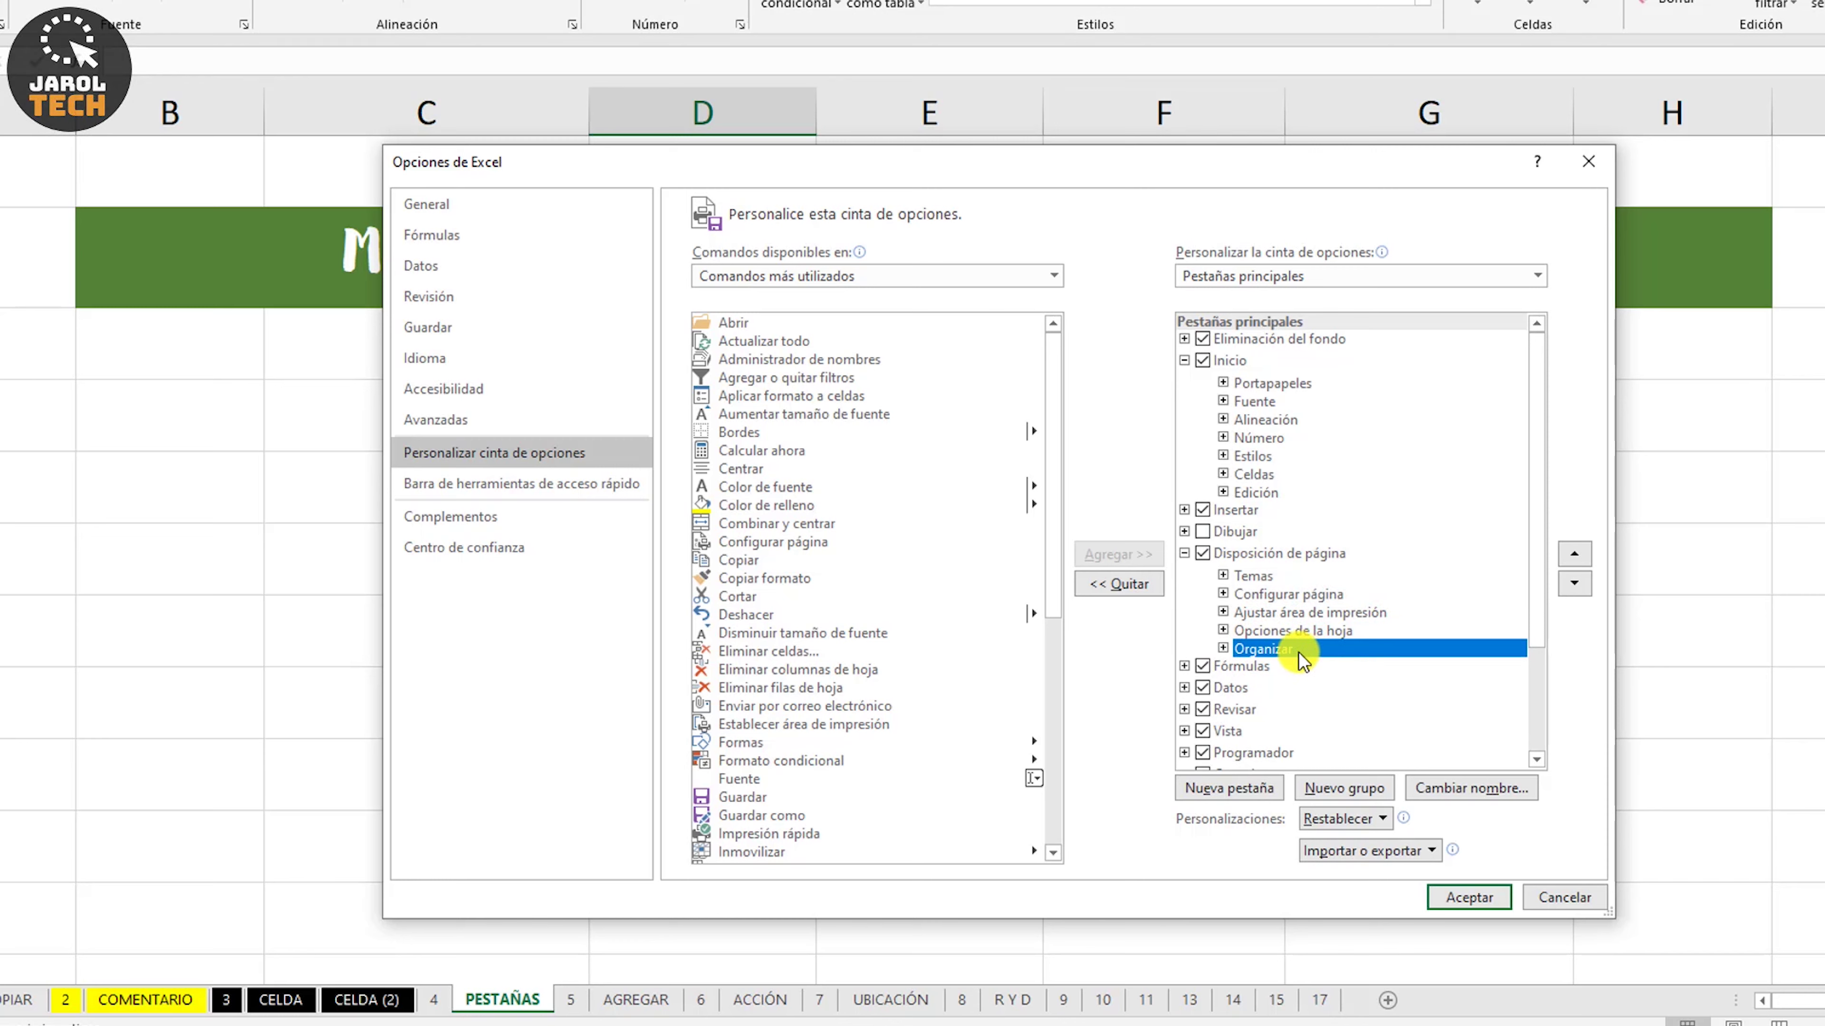
Shift the Organizar group up and down around Temas in the group list.
left_click(1578, 559)
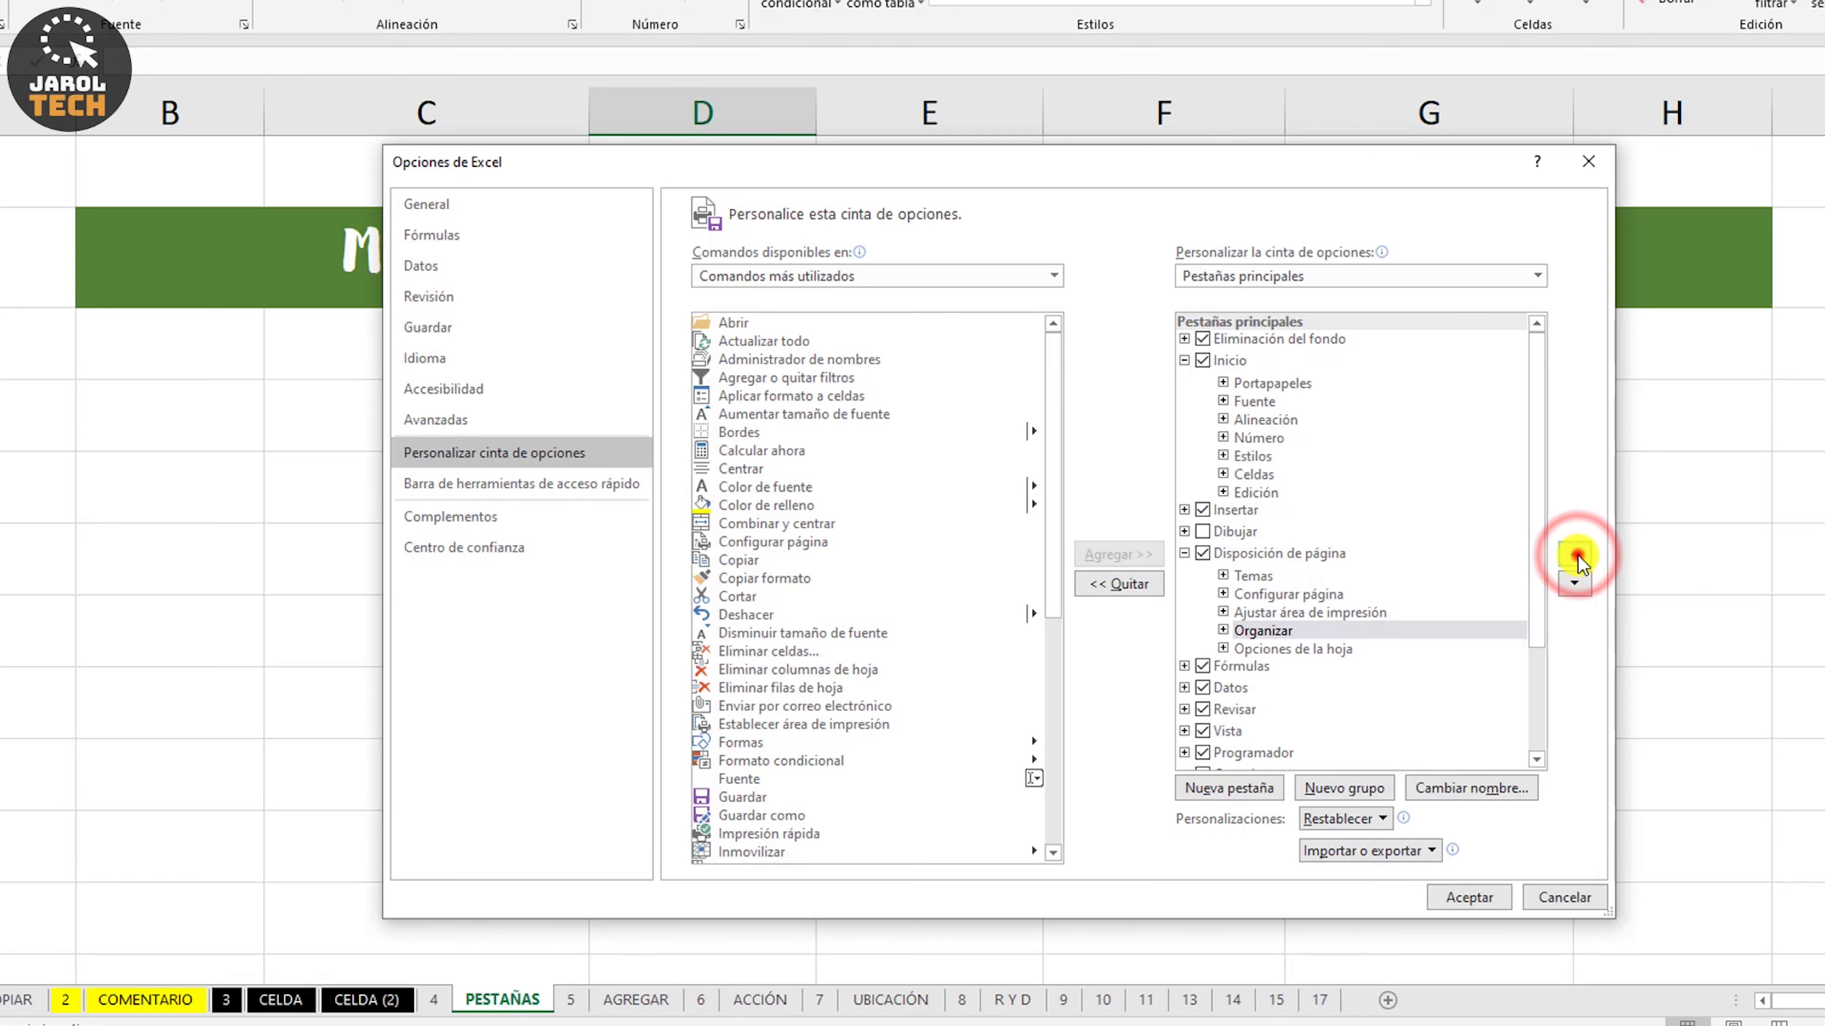
left_click(1578, 555)
left_click(1578, 555)
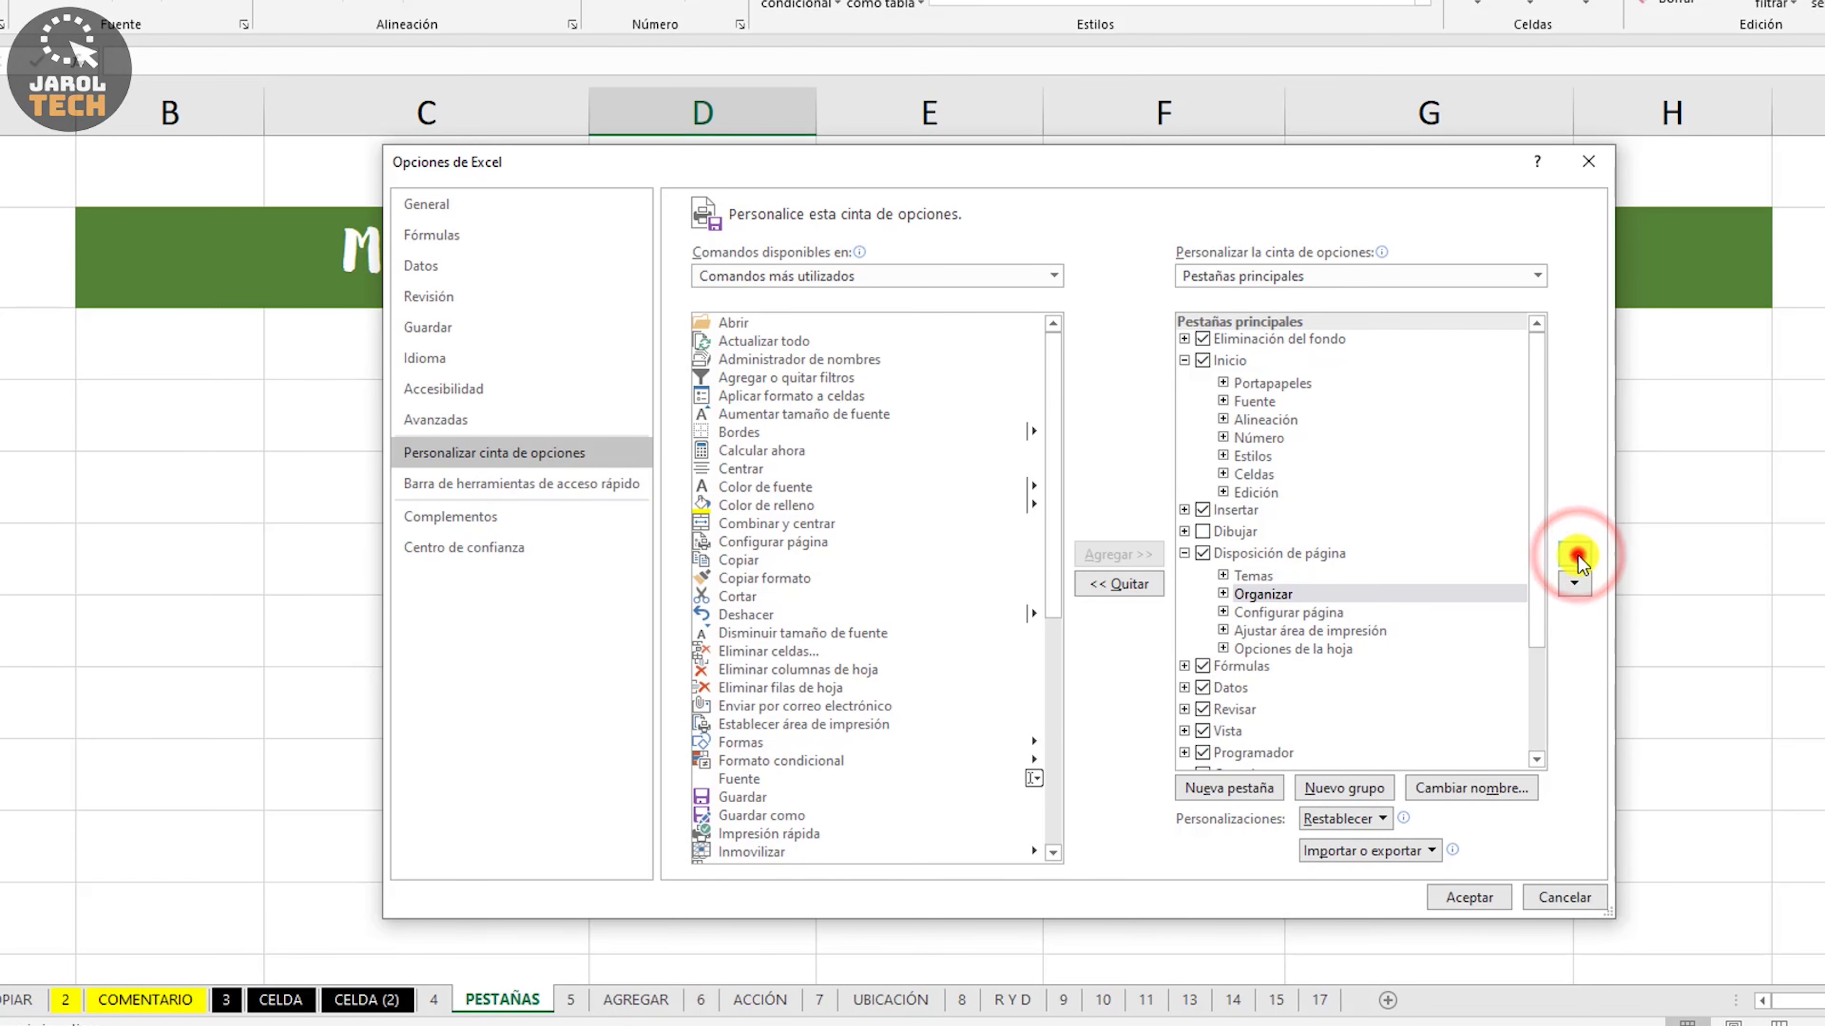
left_click(1578, 555)
left_click(1277, 578)
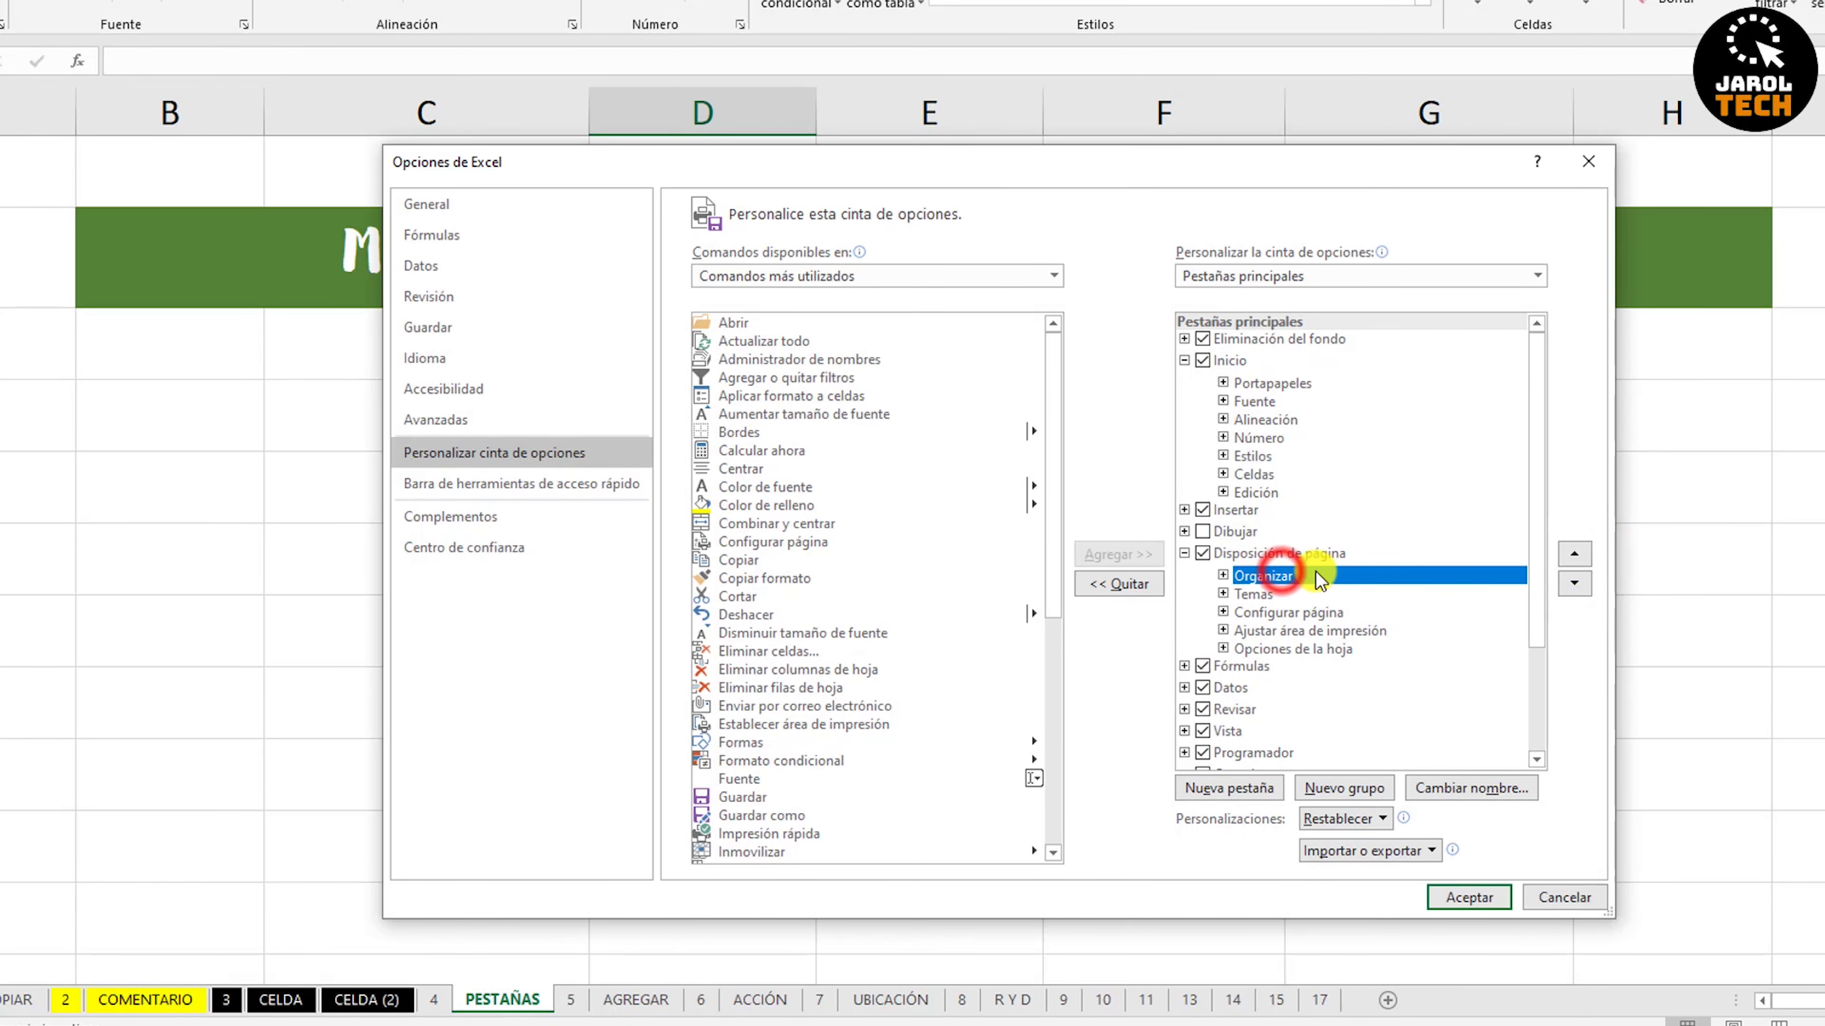
left_click(1573, 588)
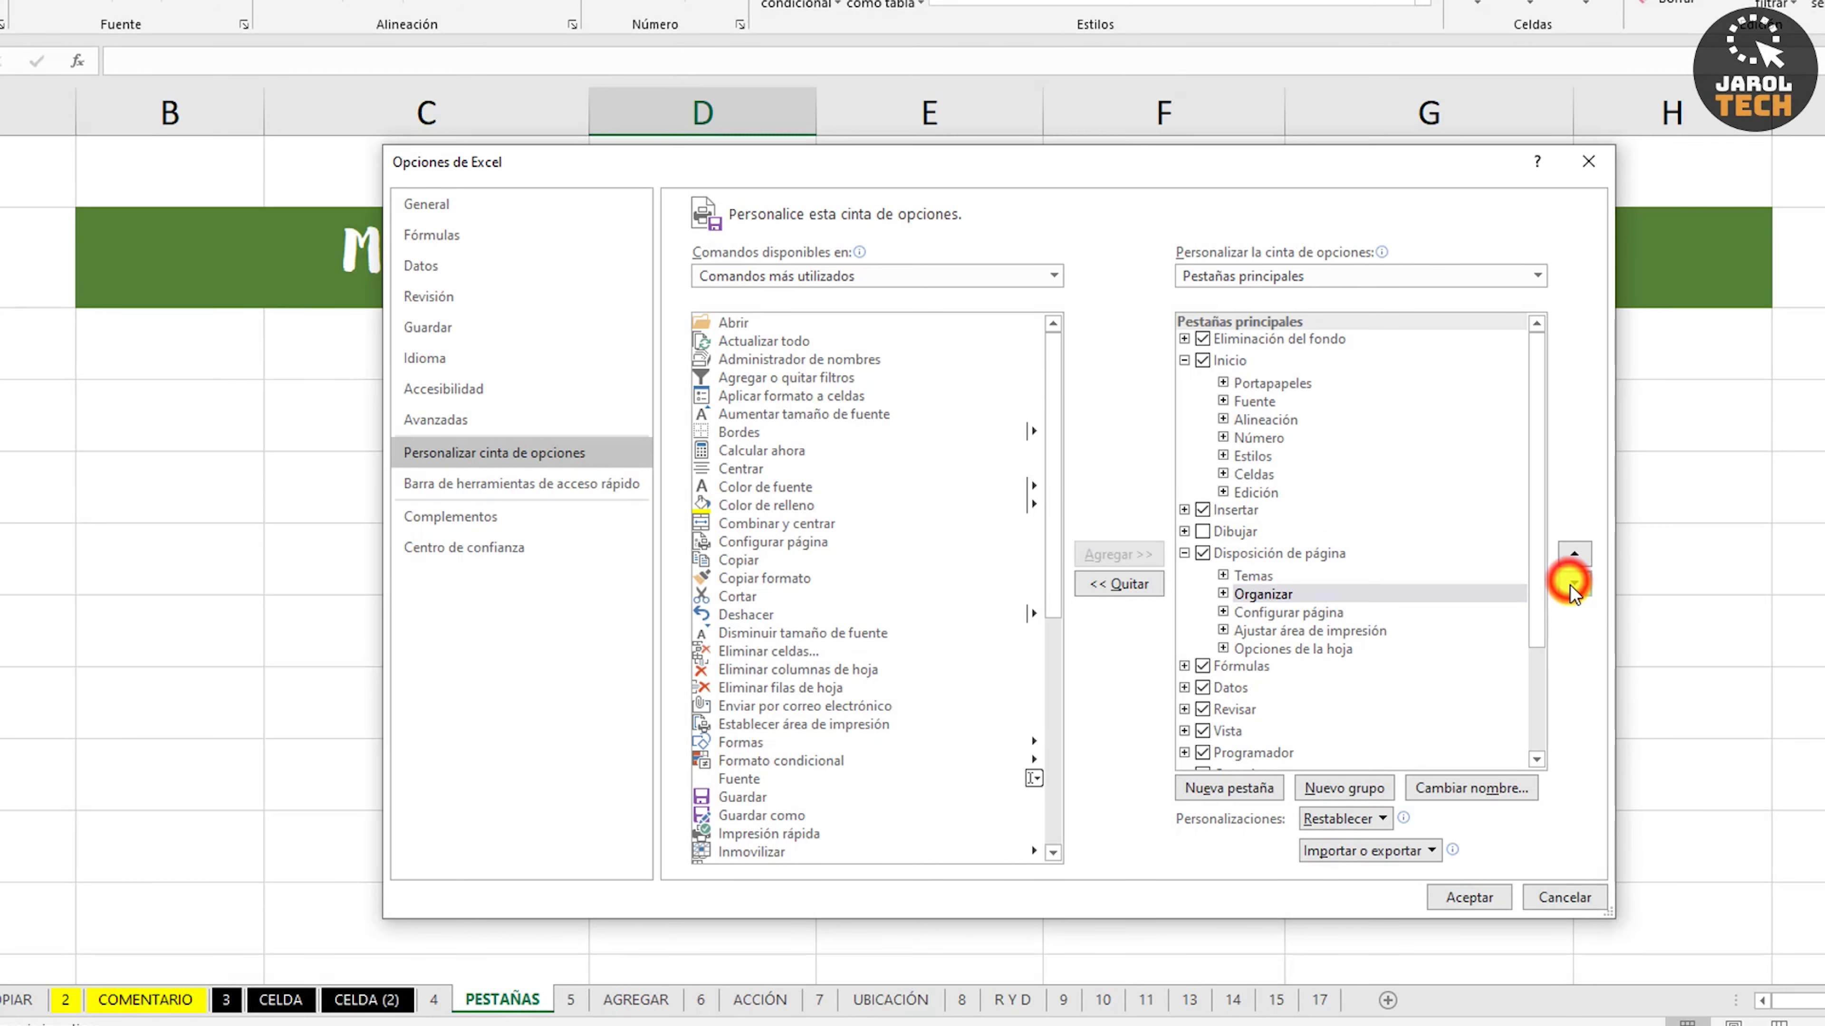
left_click(1573, 555)
left_click(1573, 583)
left_click(1573, 555)
left_click(1573, 584)
left_click(1573, 555)
left_click(1573, 584)
left_click(1573, 554)
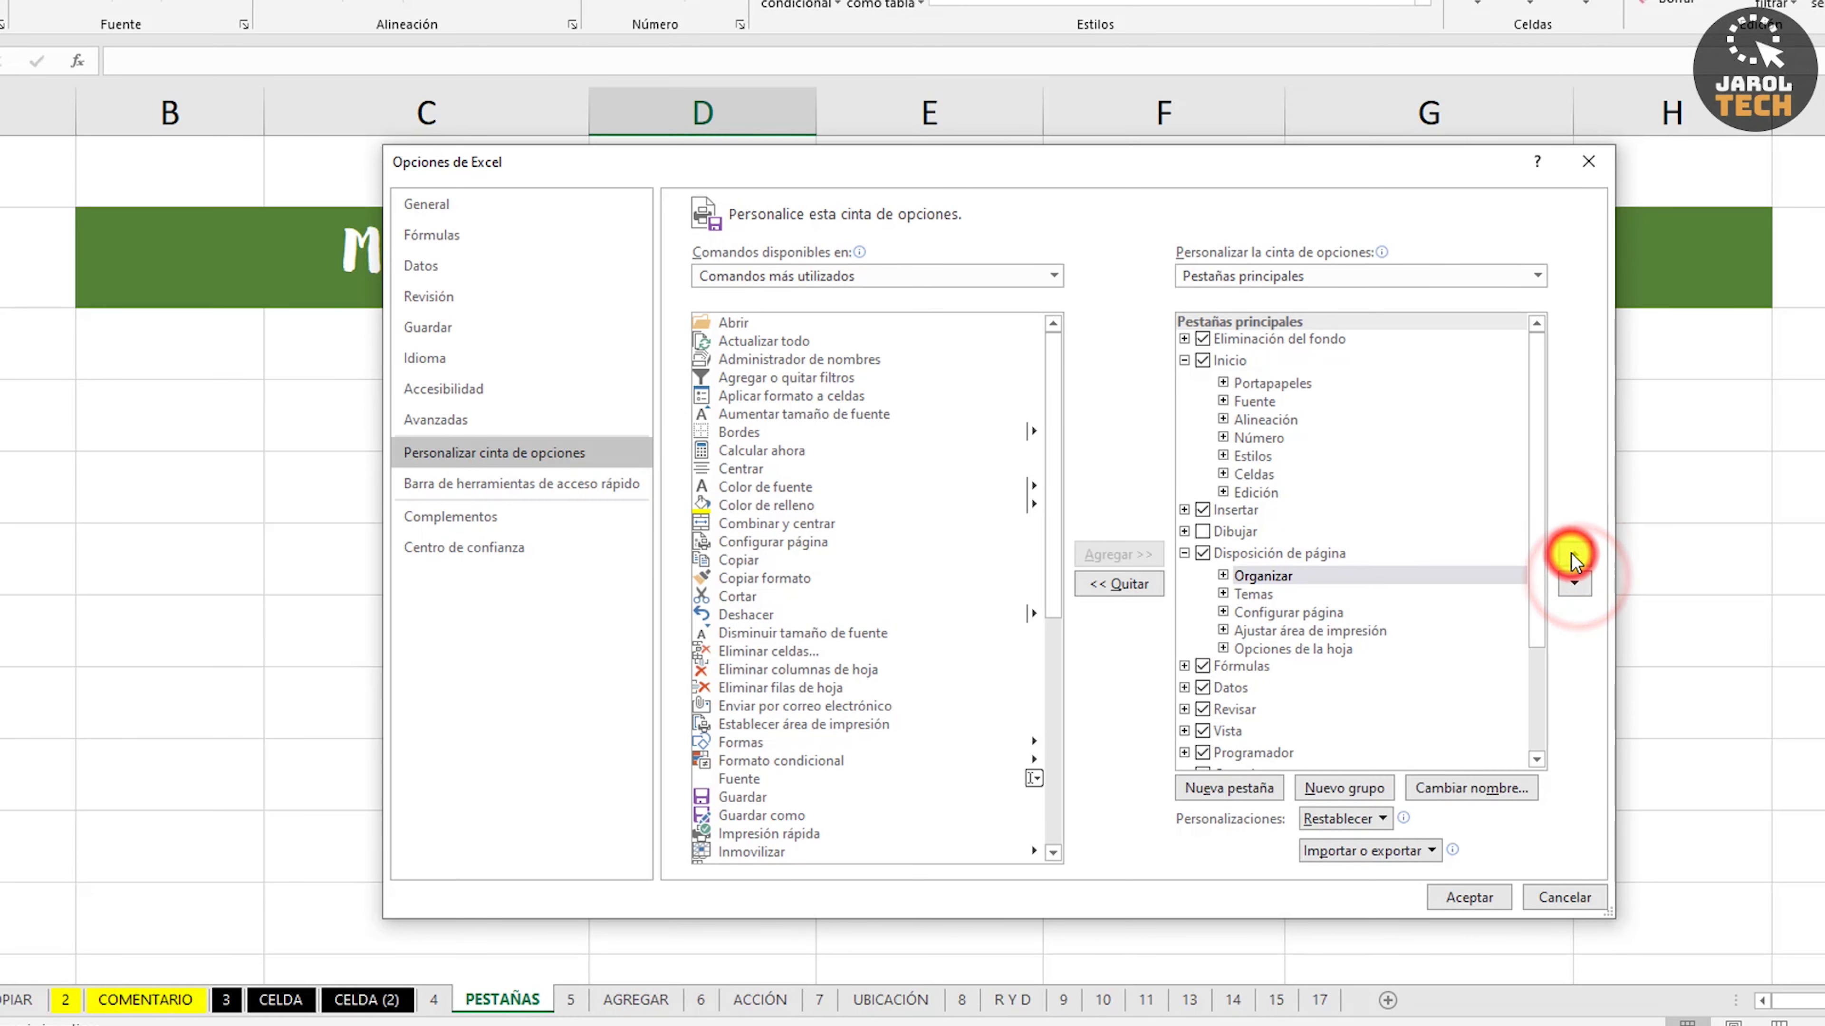
Place Organizar as the first group of Disposición de página, ahead of Temas.
left_click(1278, 577)
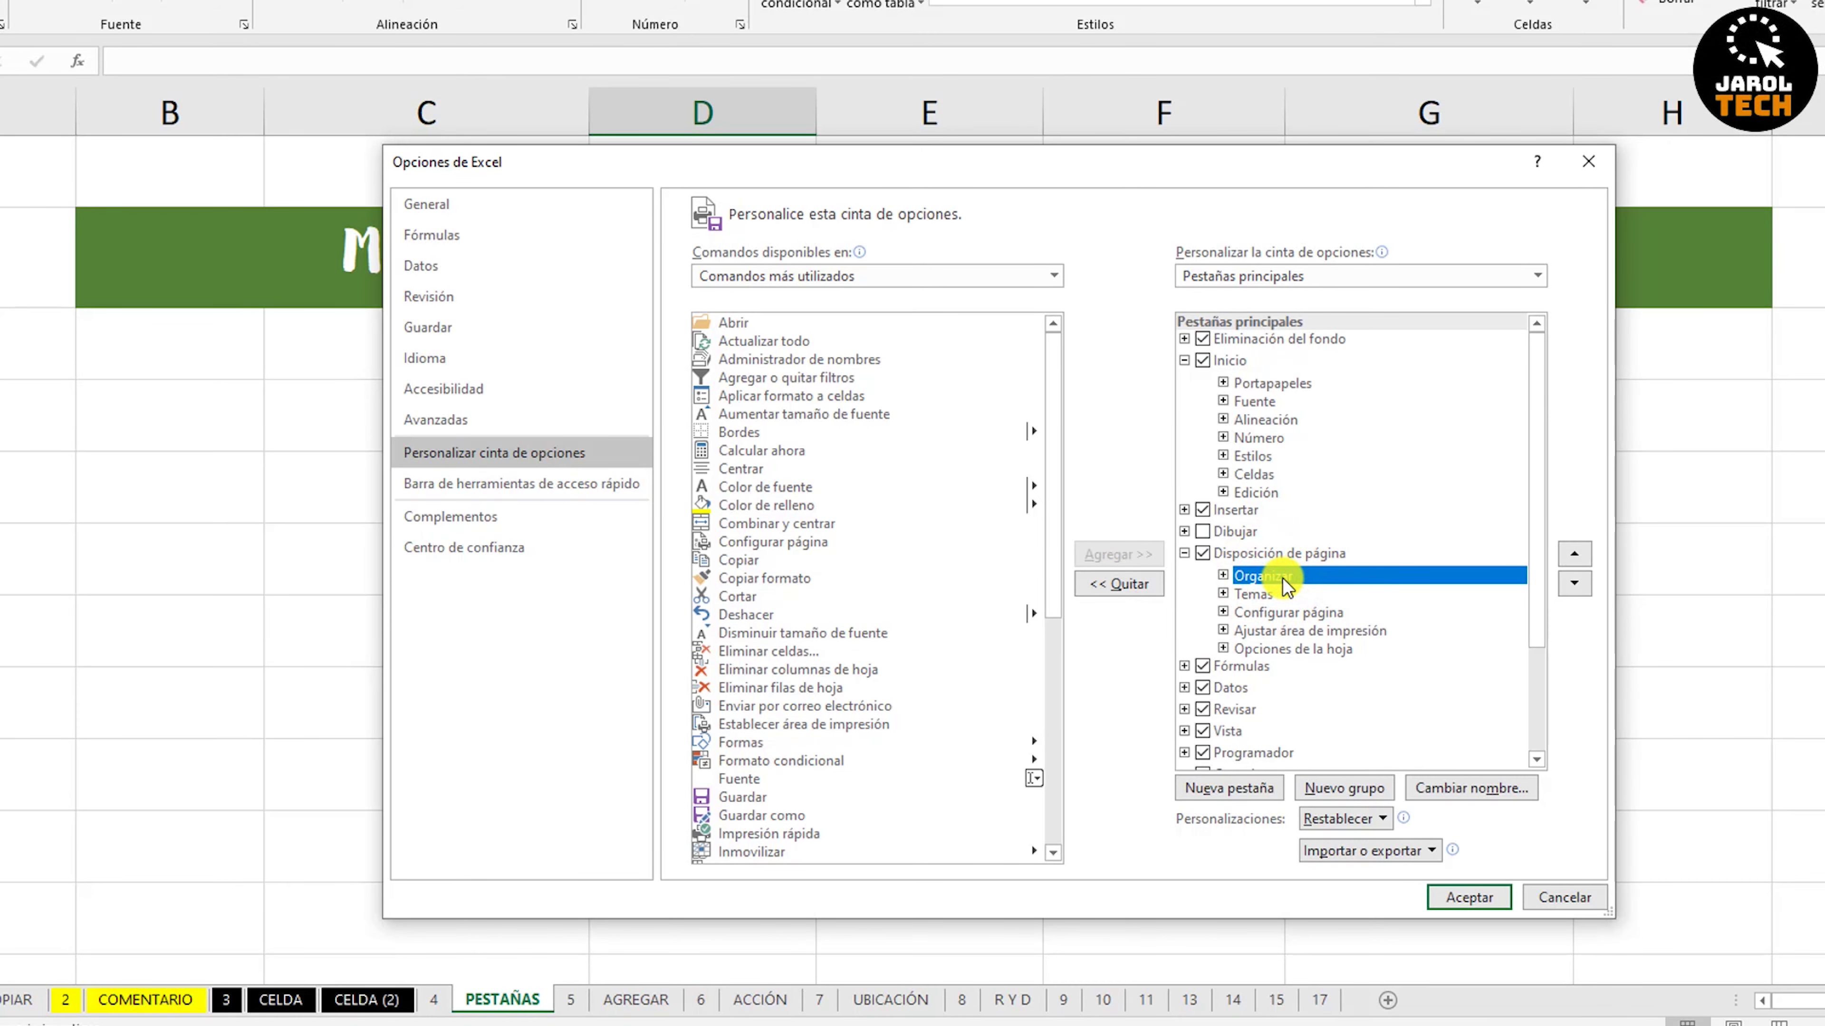
left_click(1574, 553)
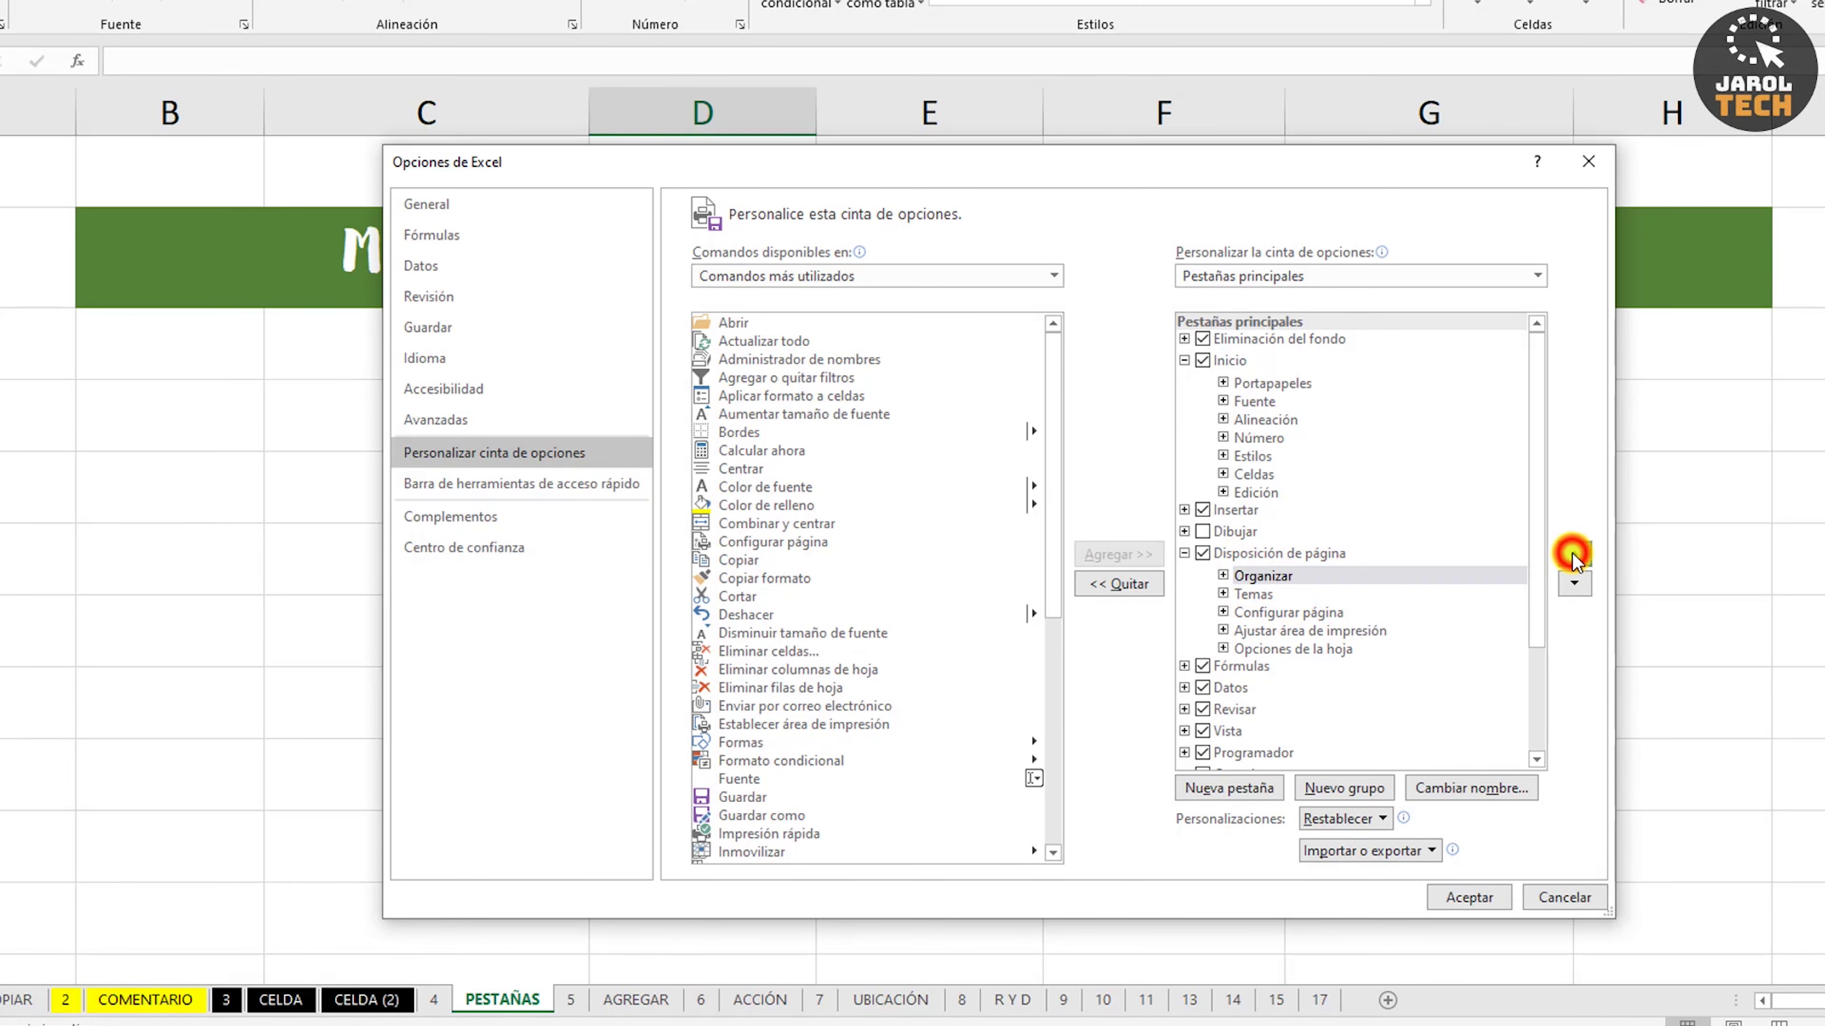
left_click(1573, 554)
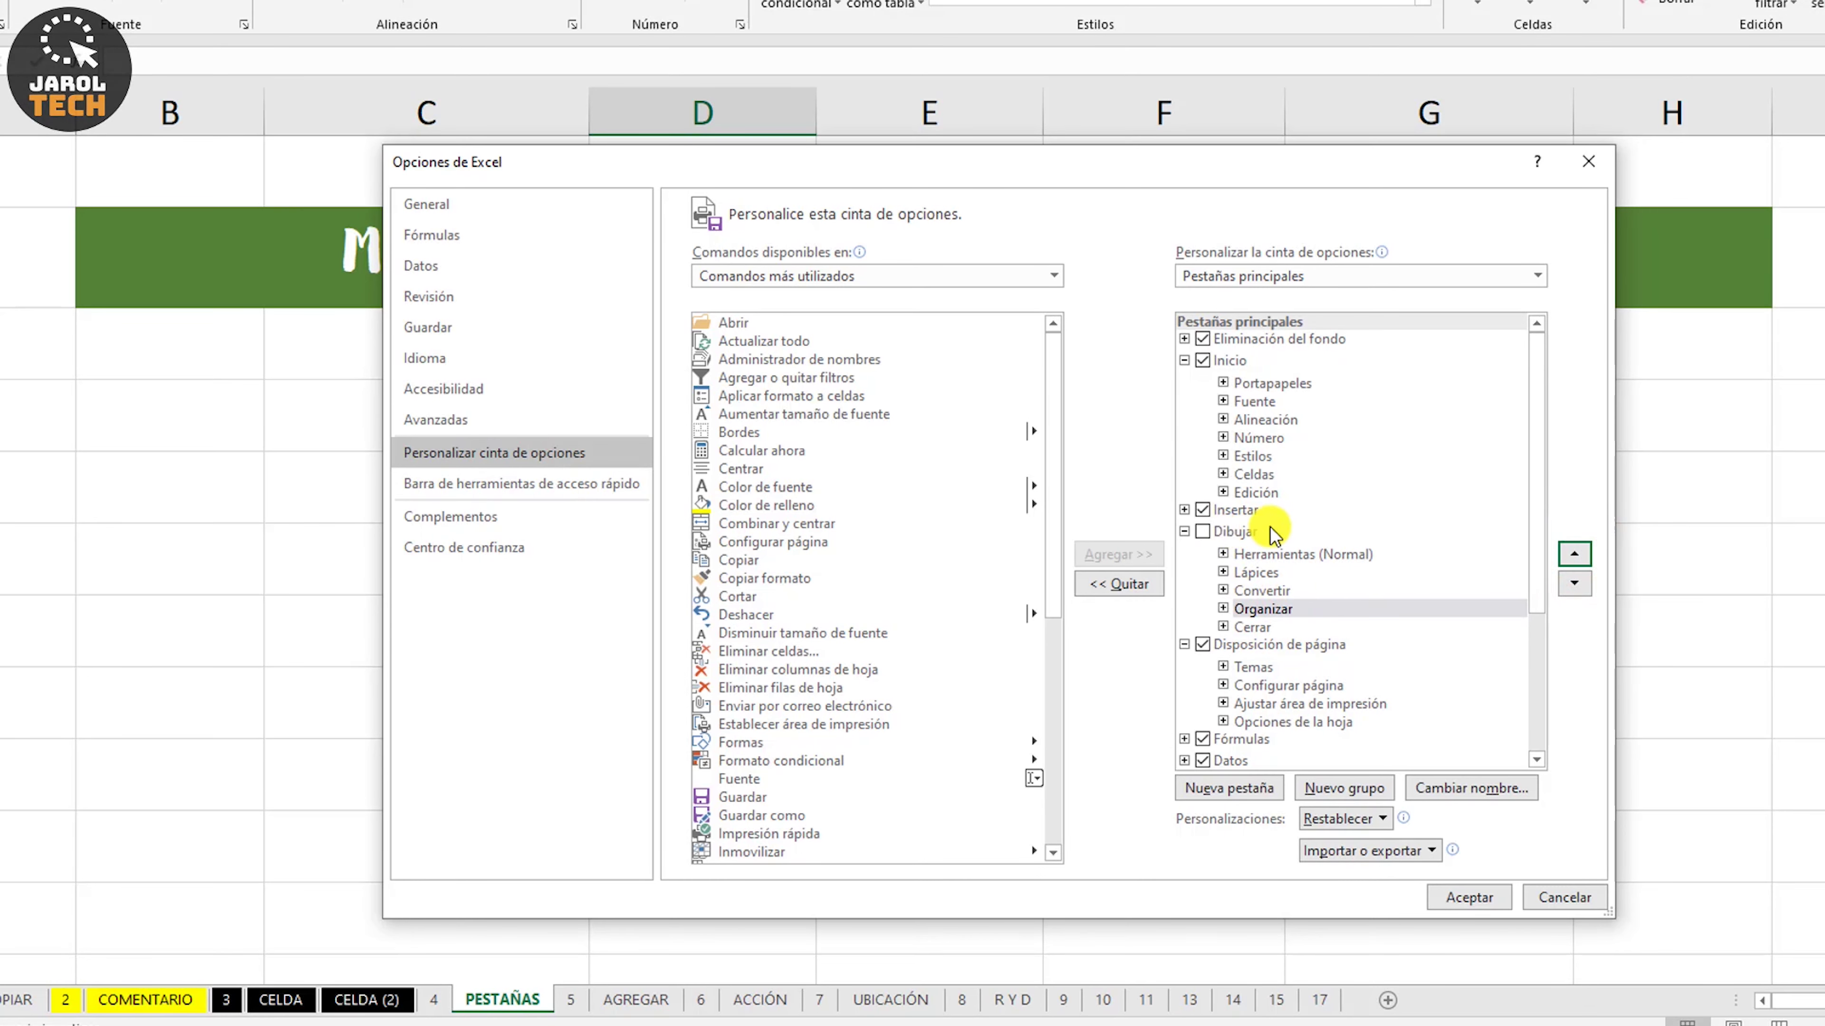
left_click(1574, 584)
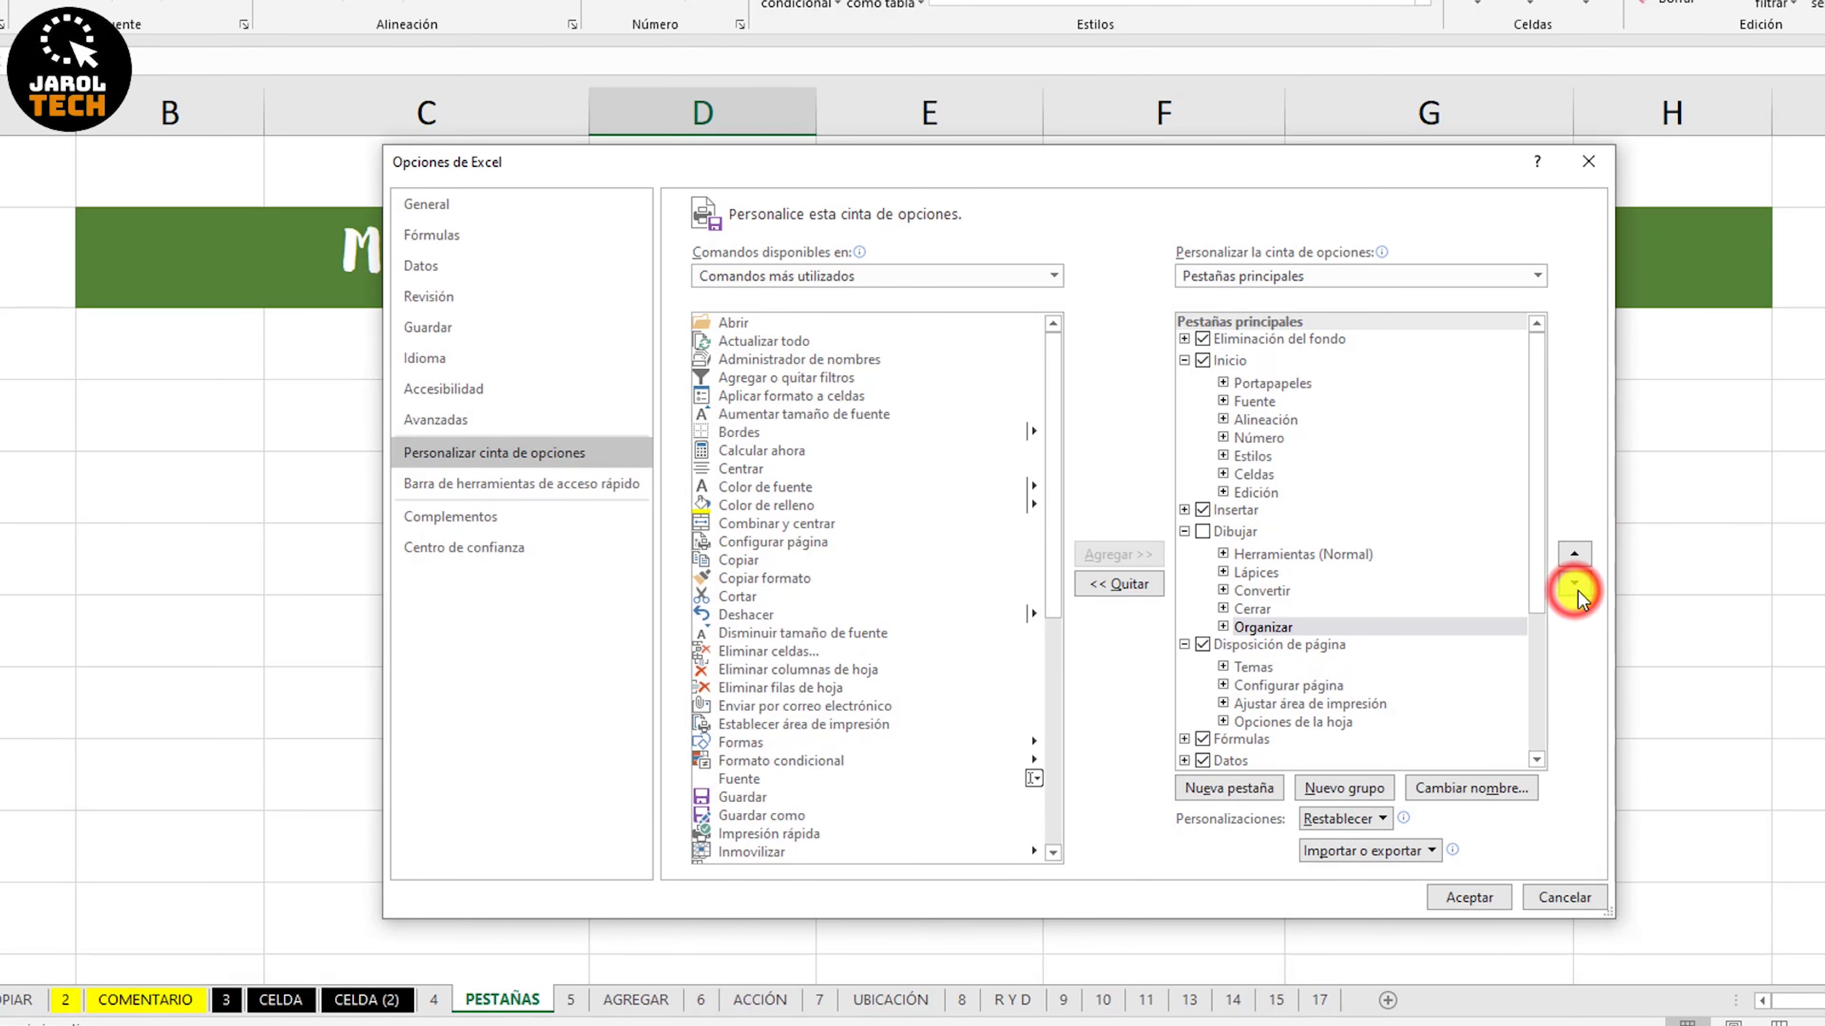
left_click(1578, 591)
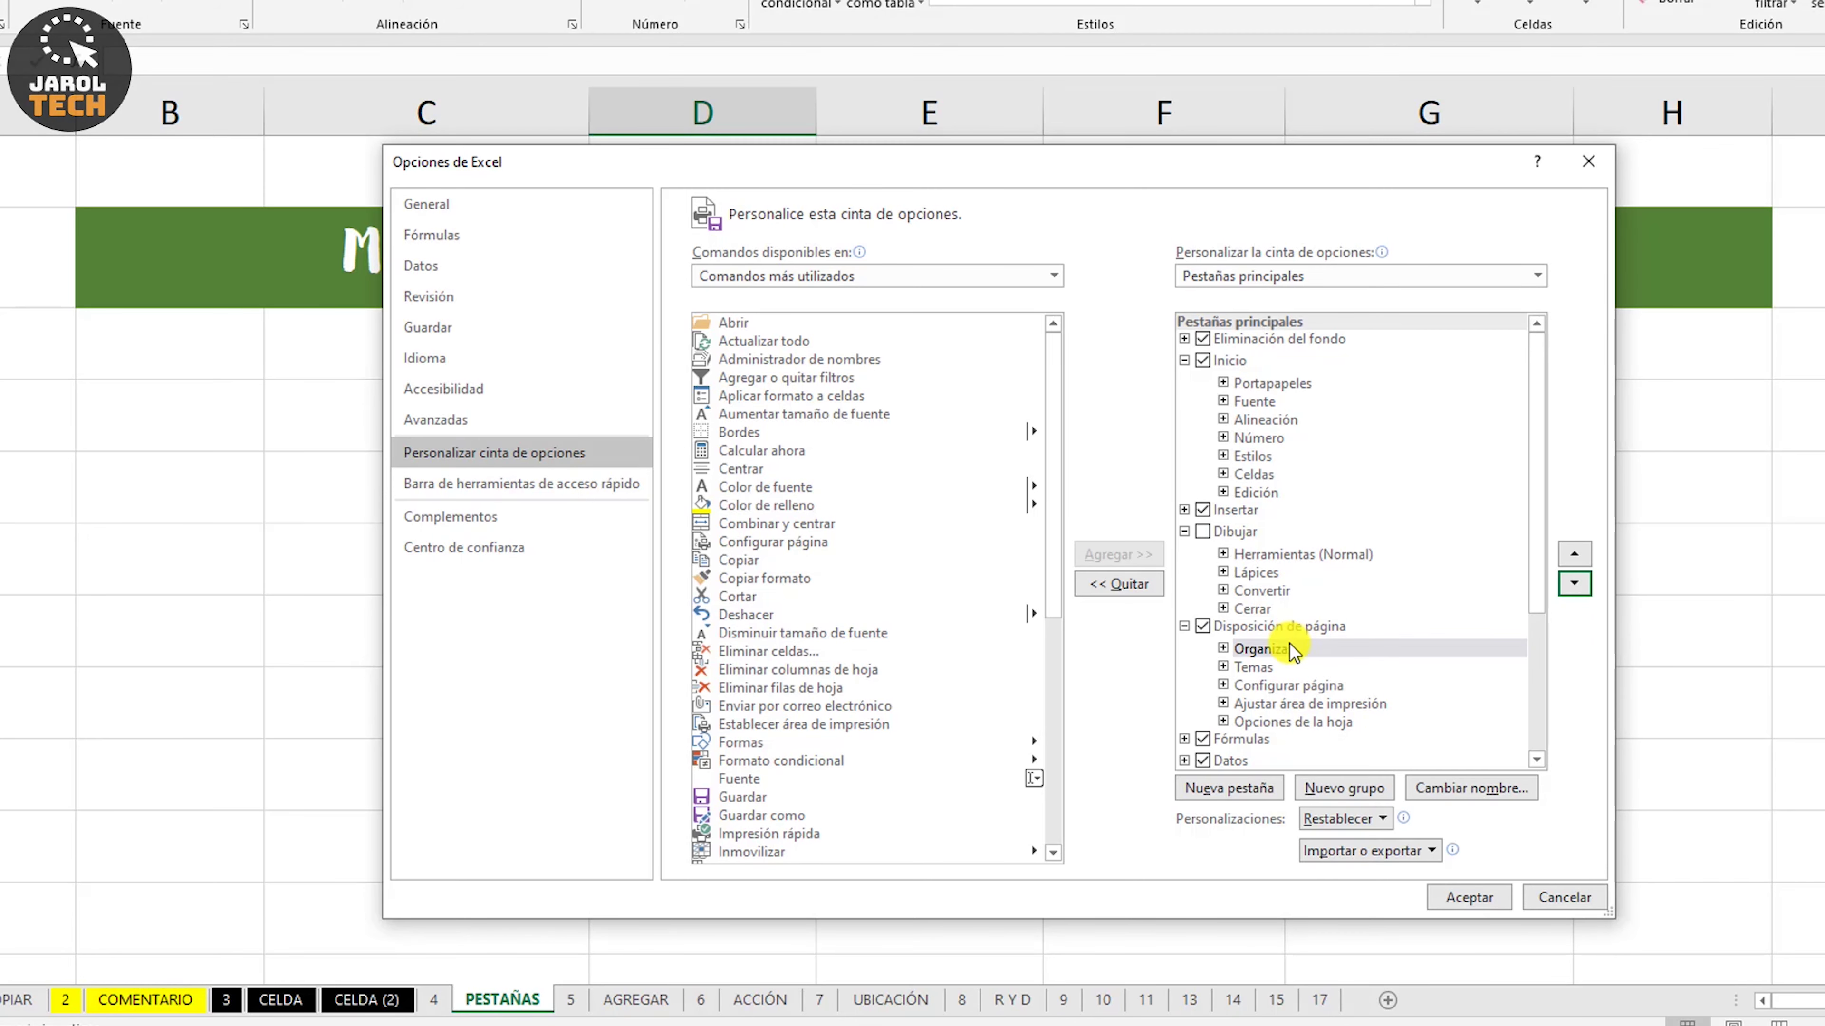
Move Disposición de página down past Fórmulas, Datos, Revisar, Vista and Programador, then apply with Aceptar.
left_click(1305, 628)
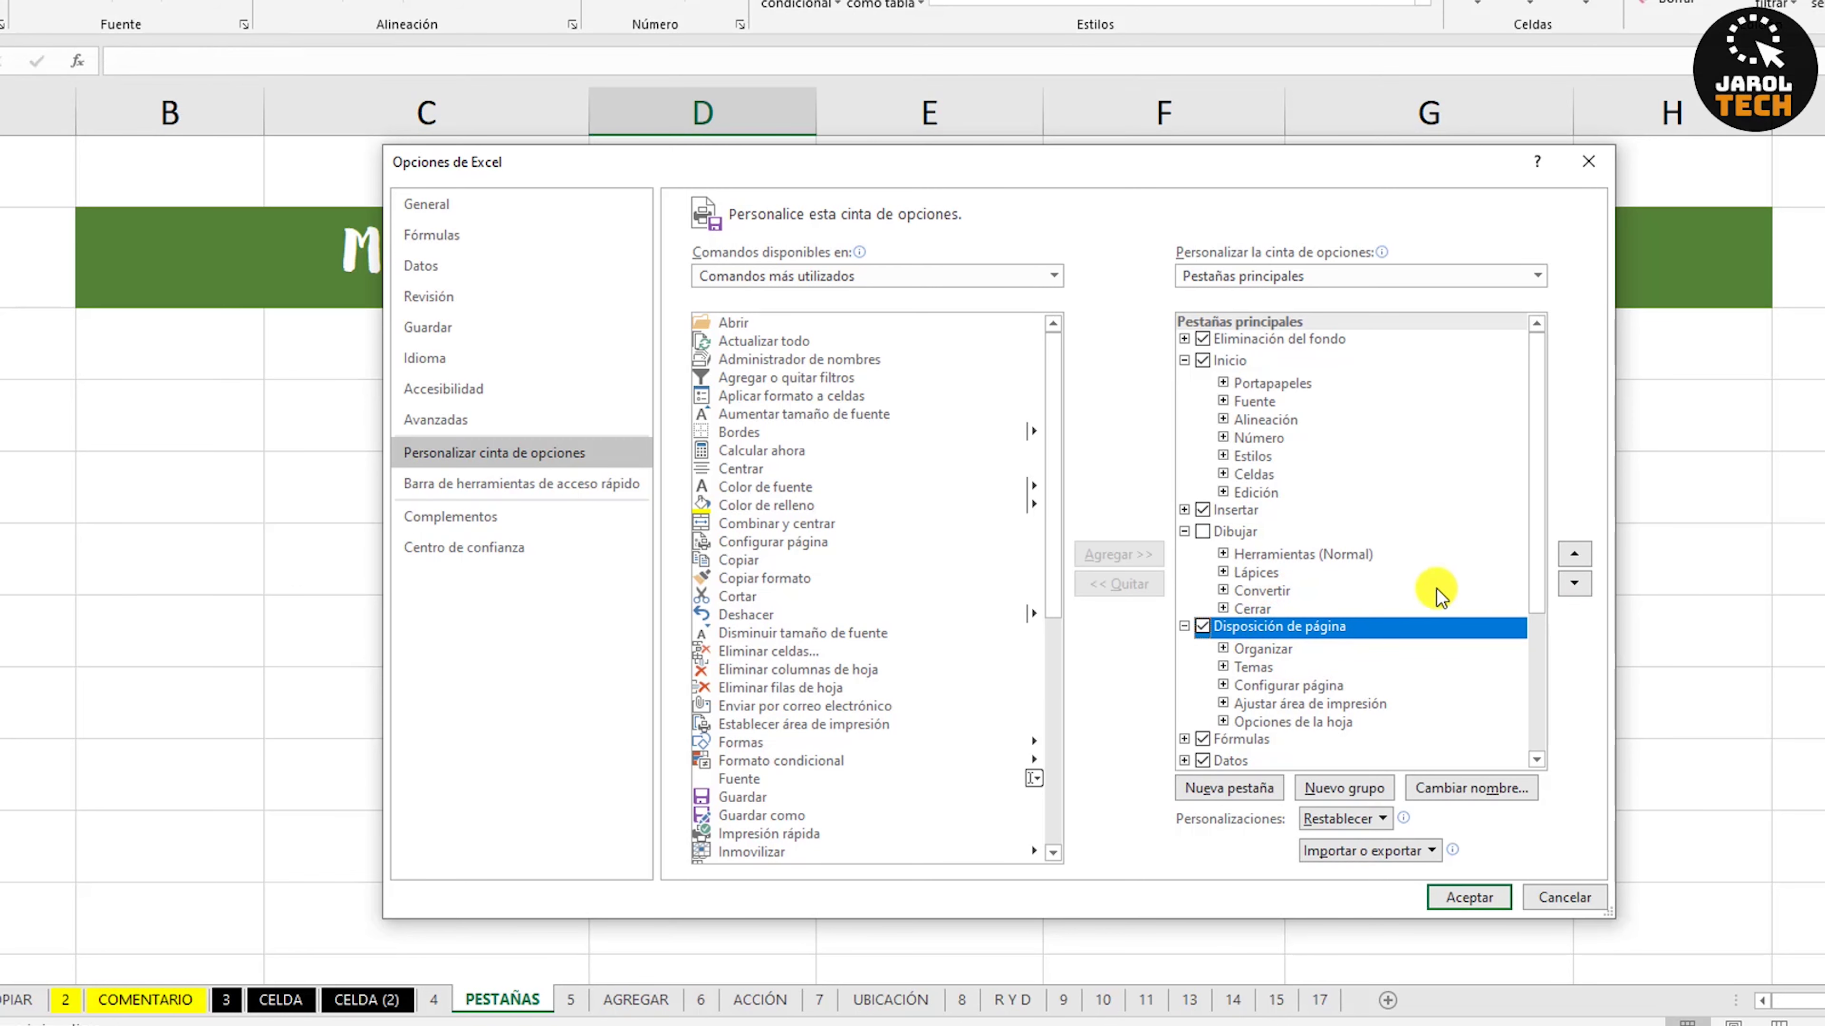
left_click_drag(1530, 554, 1537, 610)
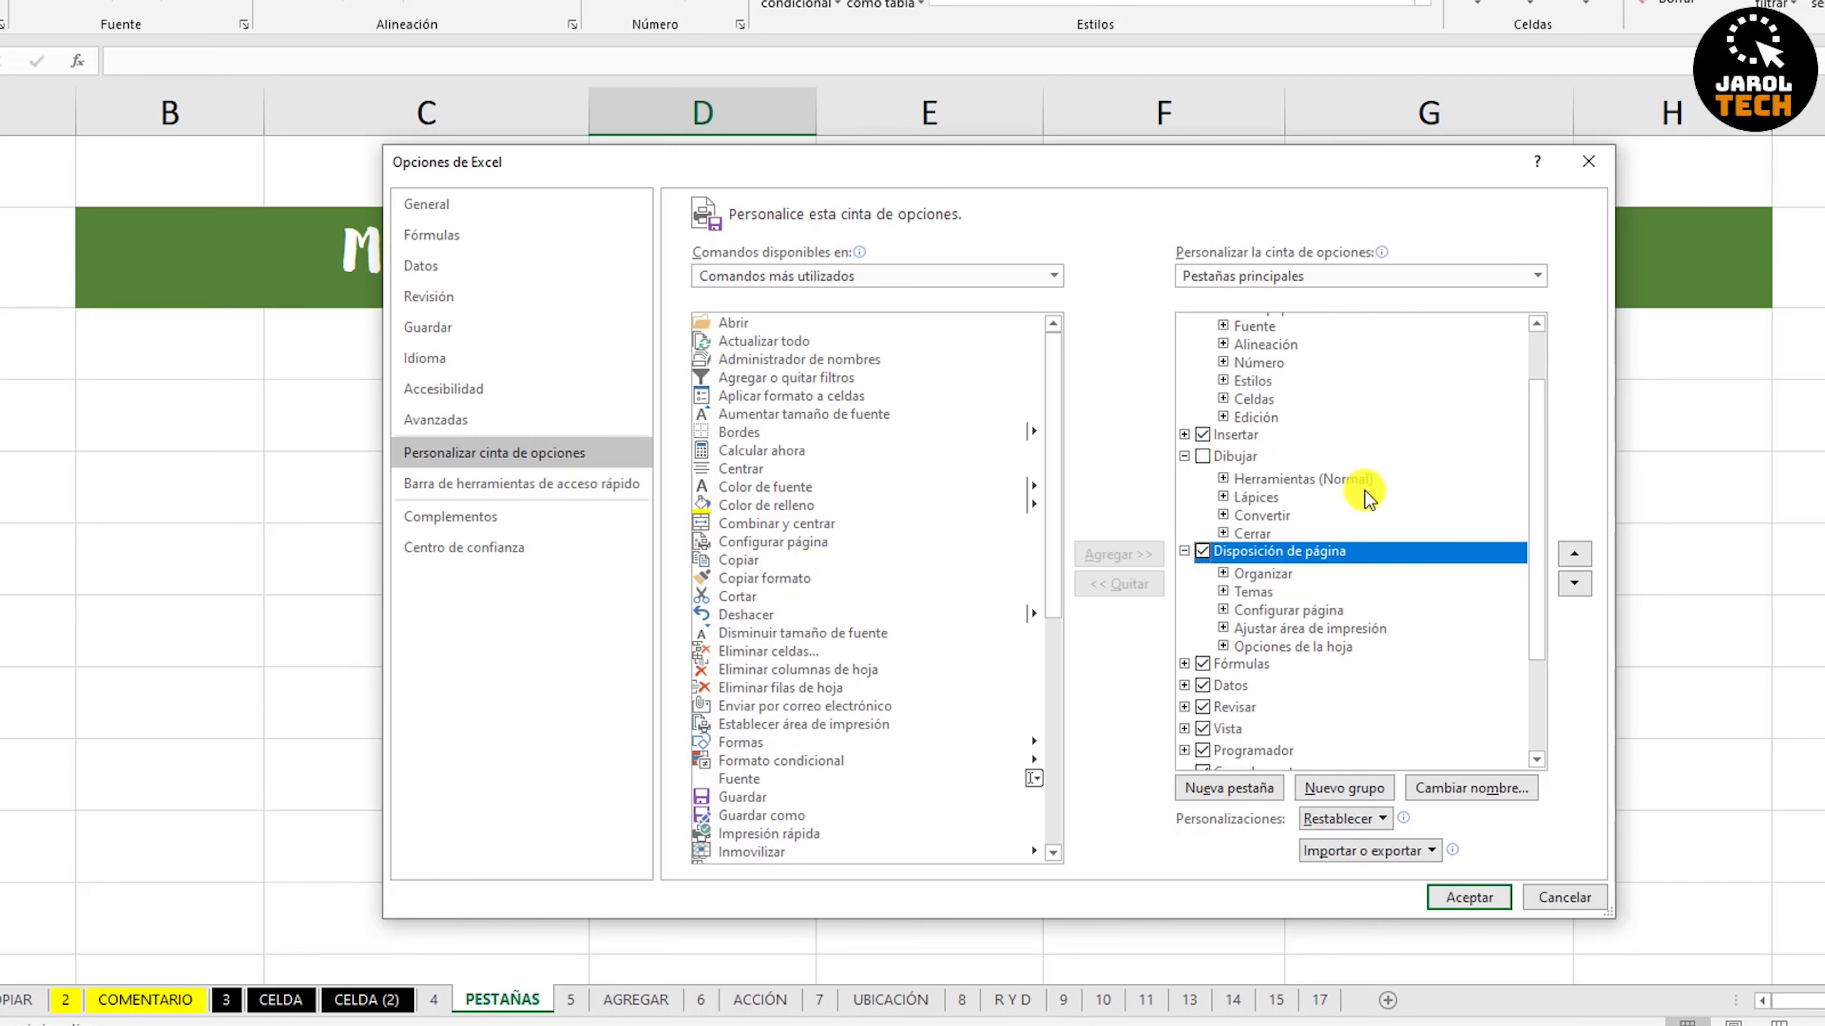
left_click_drag(1534, 604, 1537, 690)
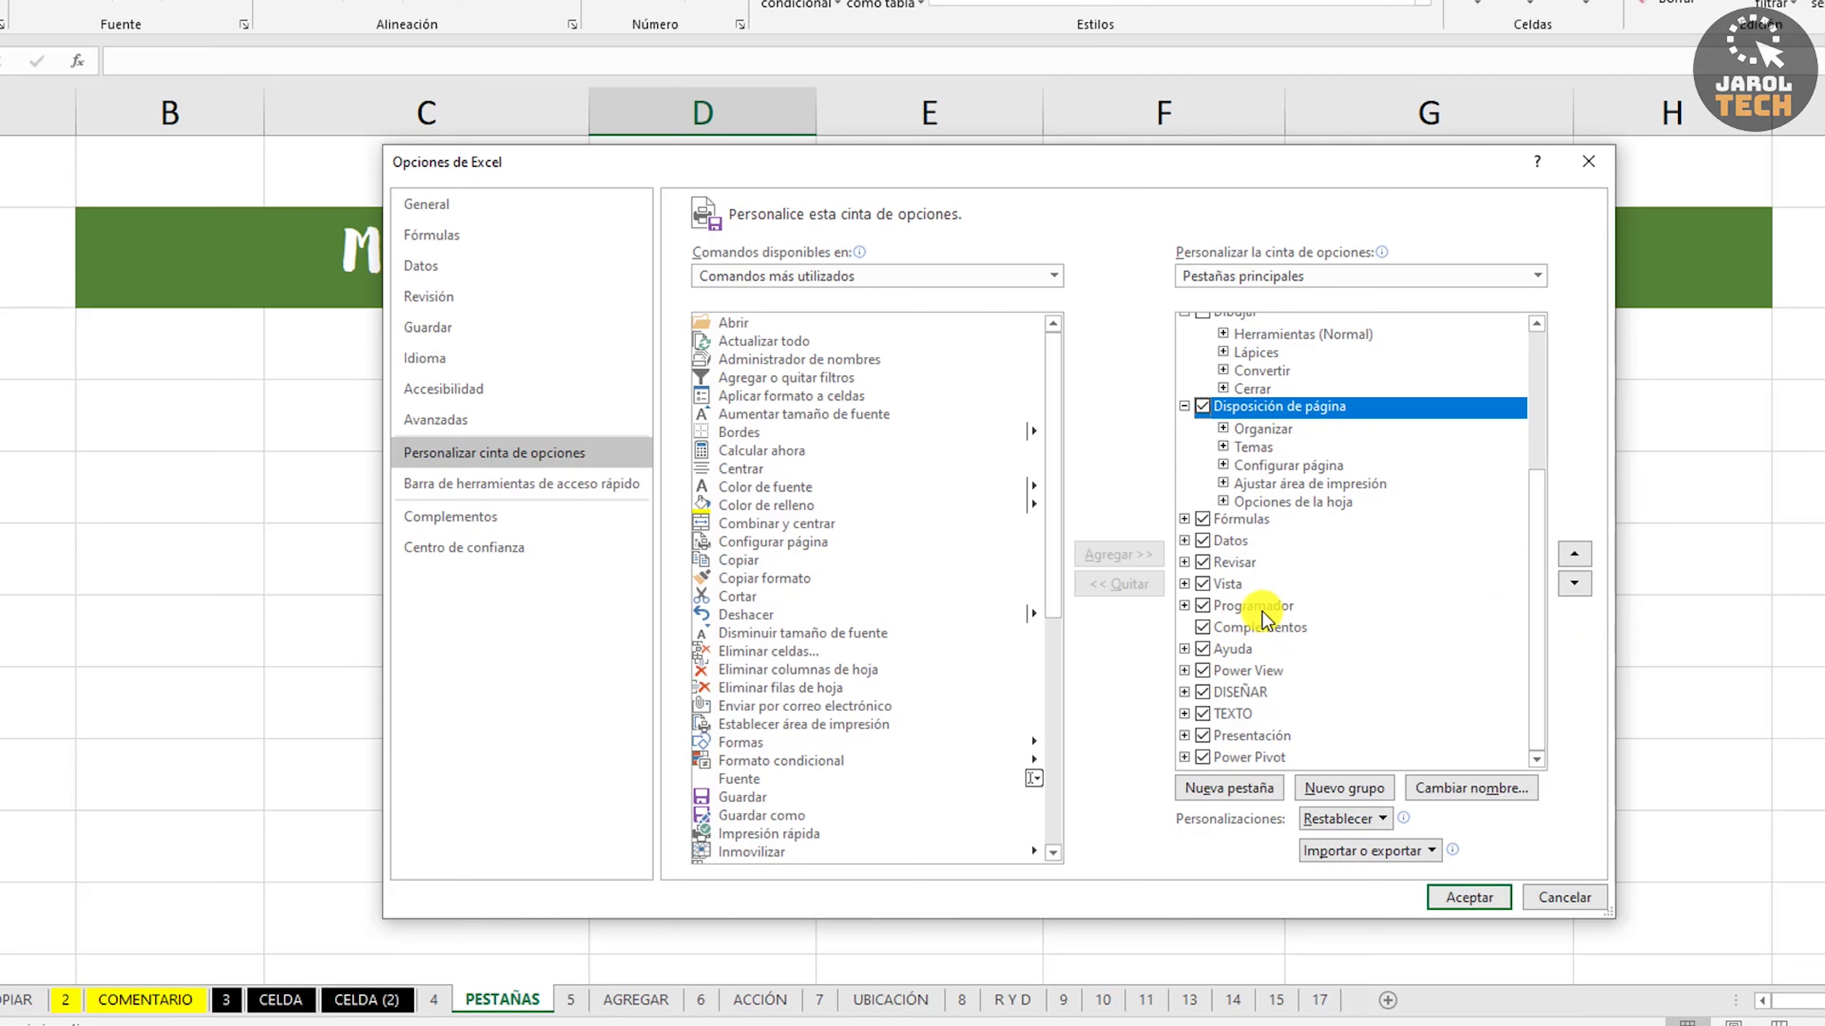
left_click(1575, 584)
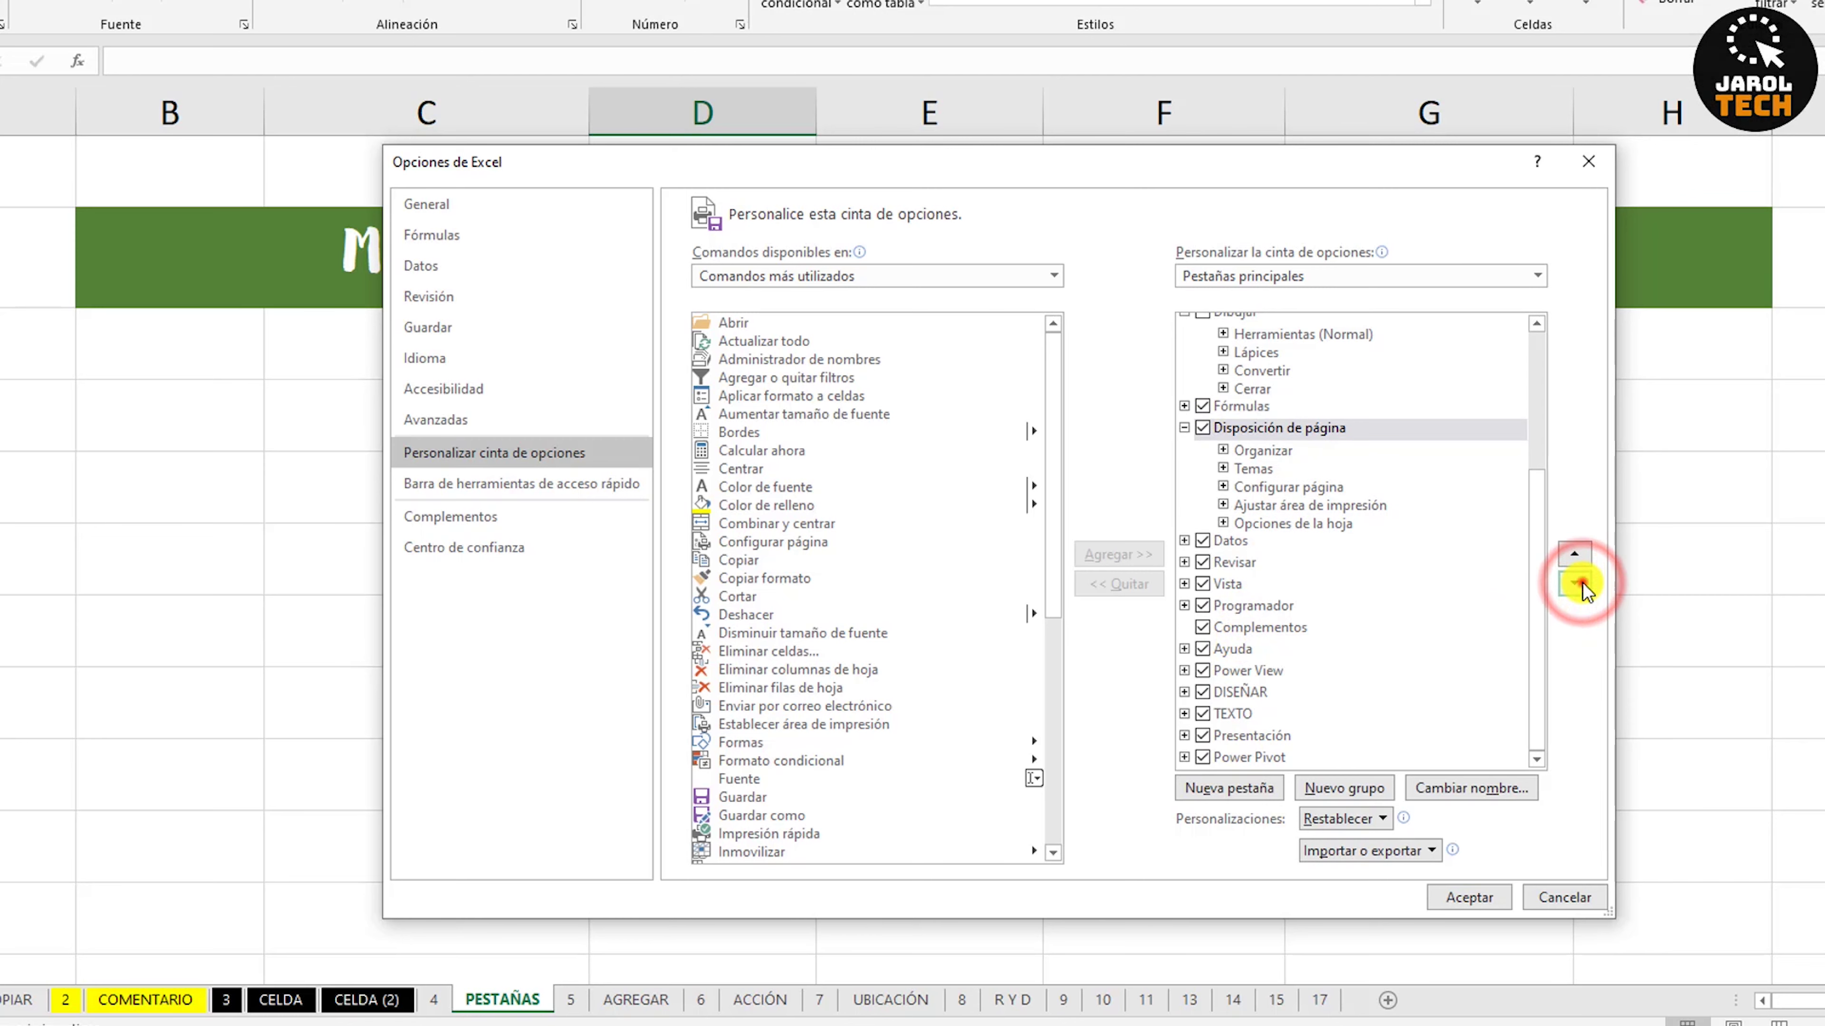
left_click(1575, 584)
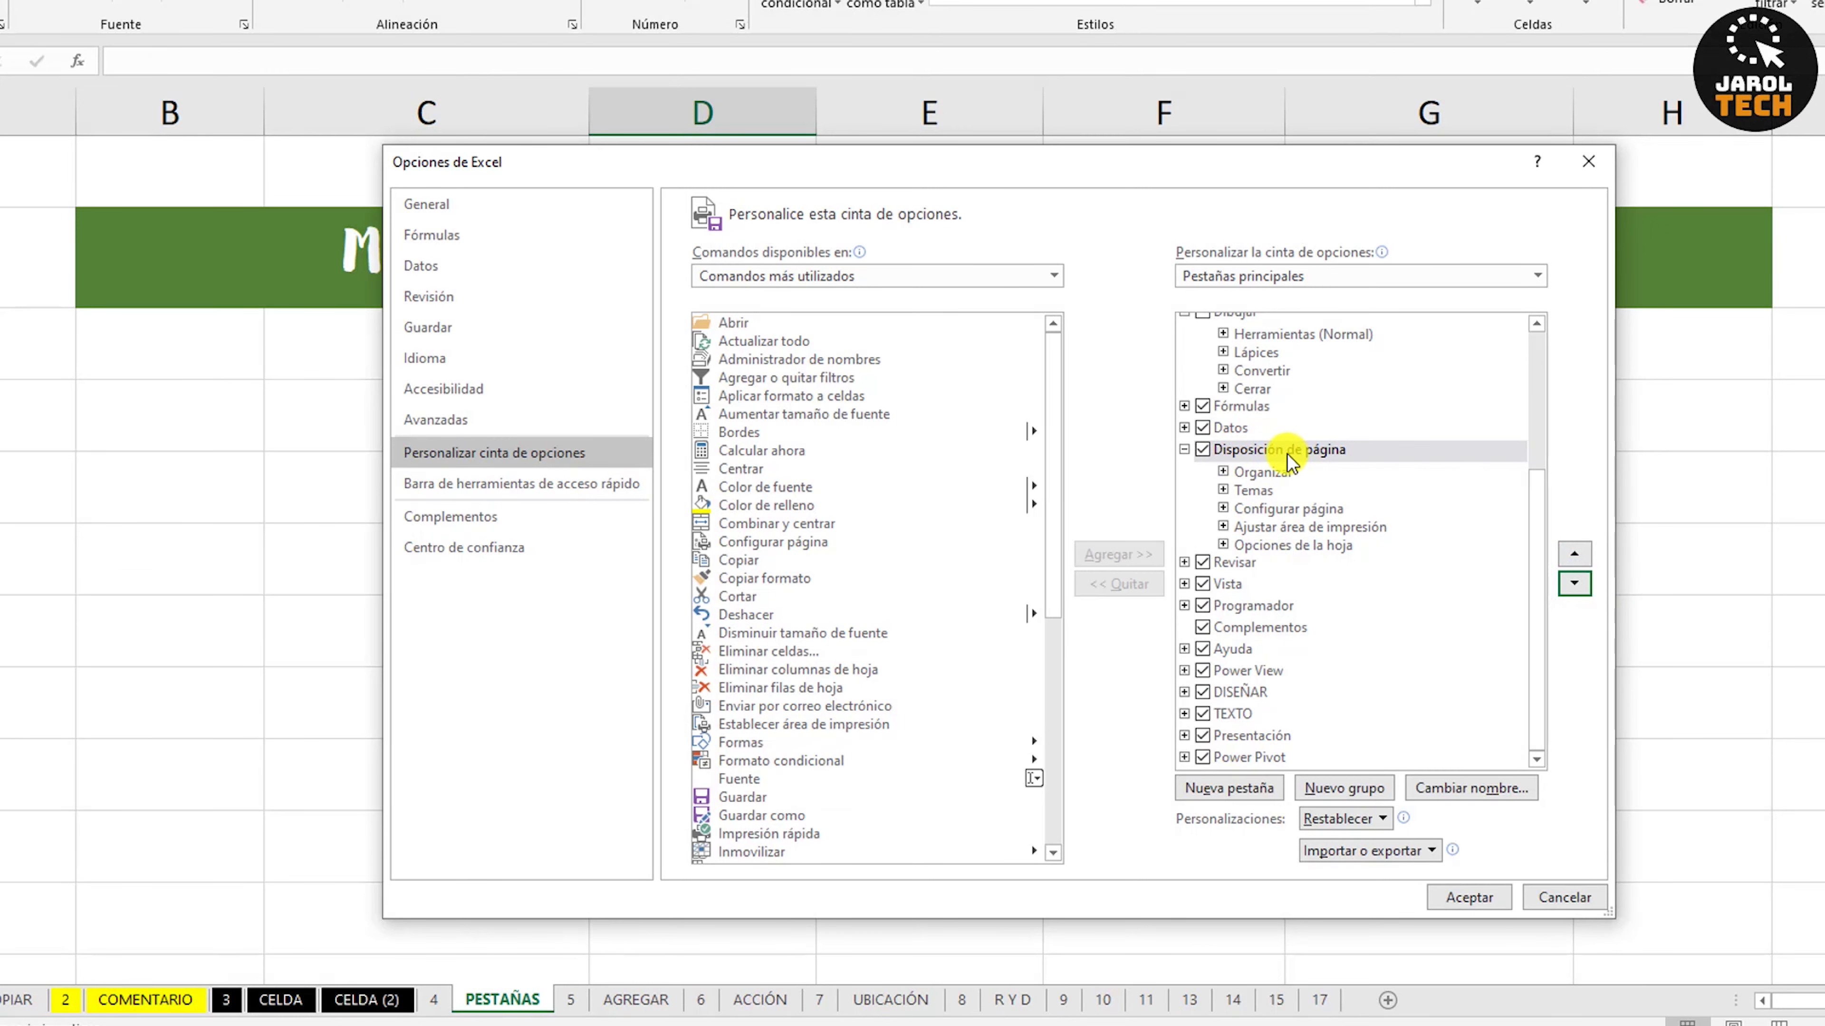
left_click(1574, 584)
left_click(1574, 583)
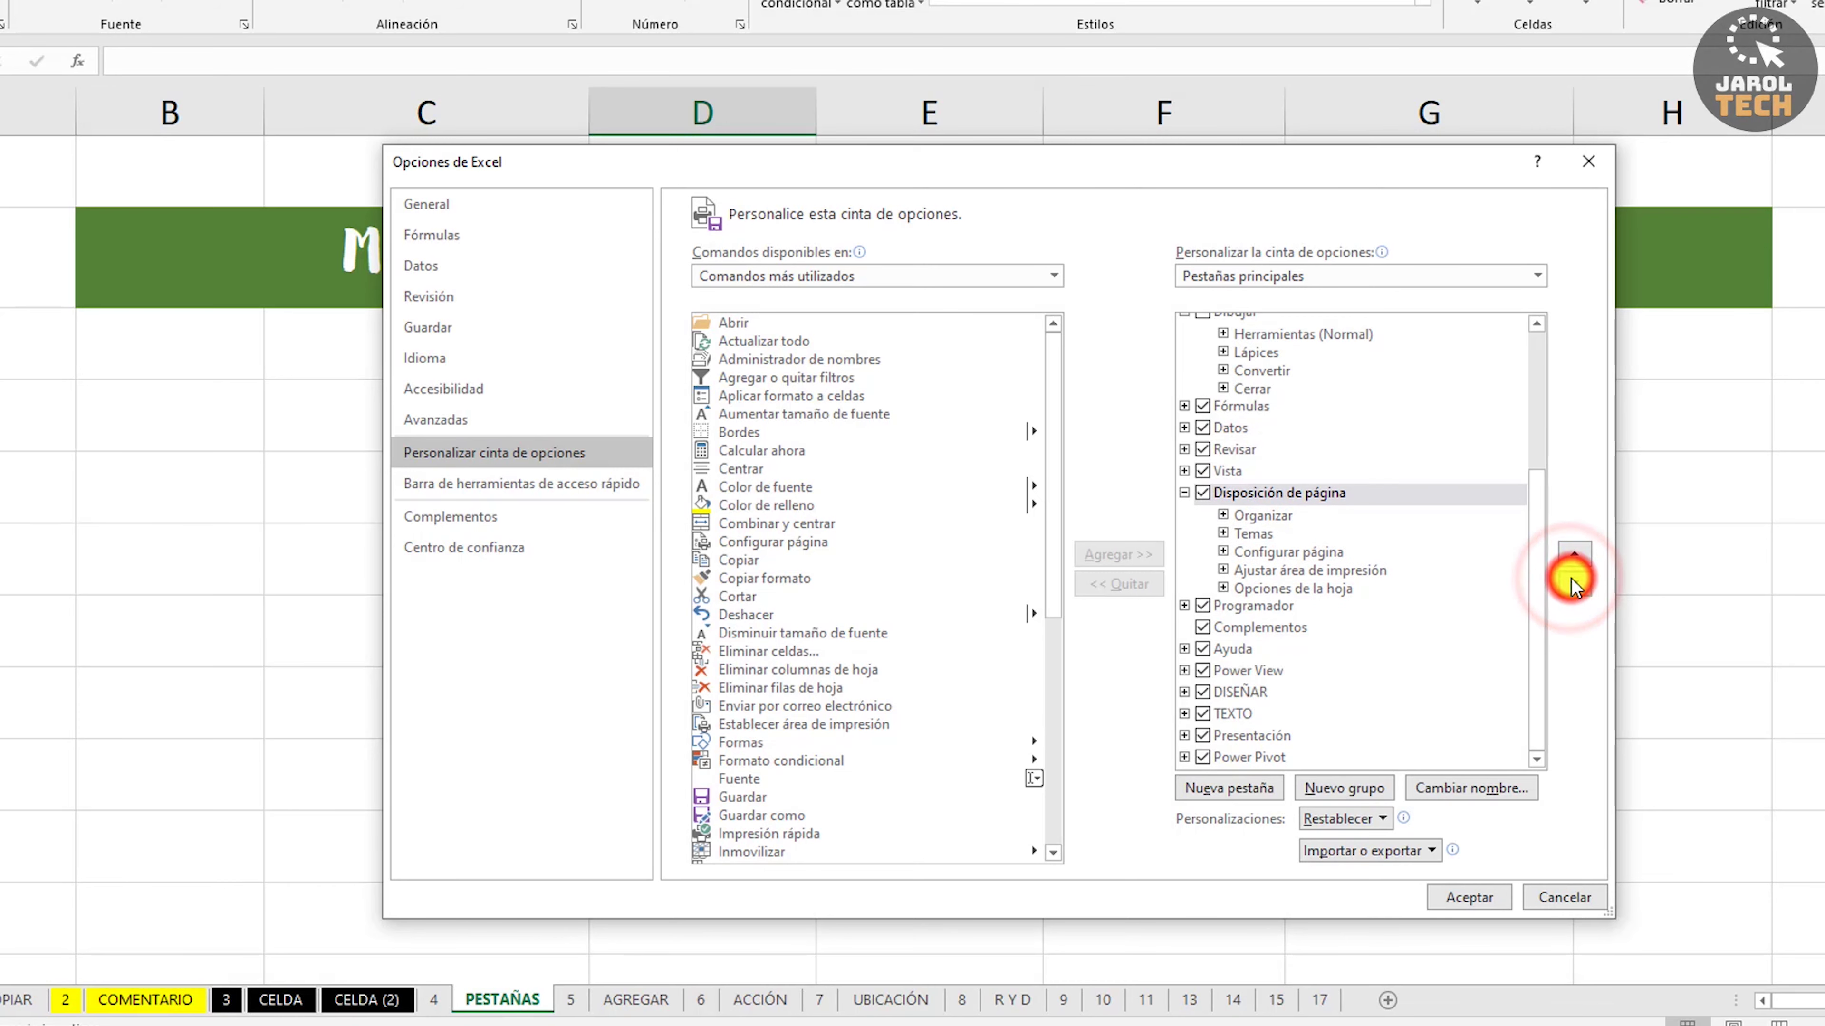
left_click(1573, 583)
left_click(1232, 494)
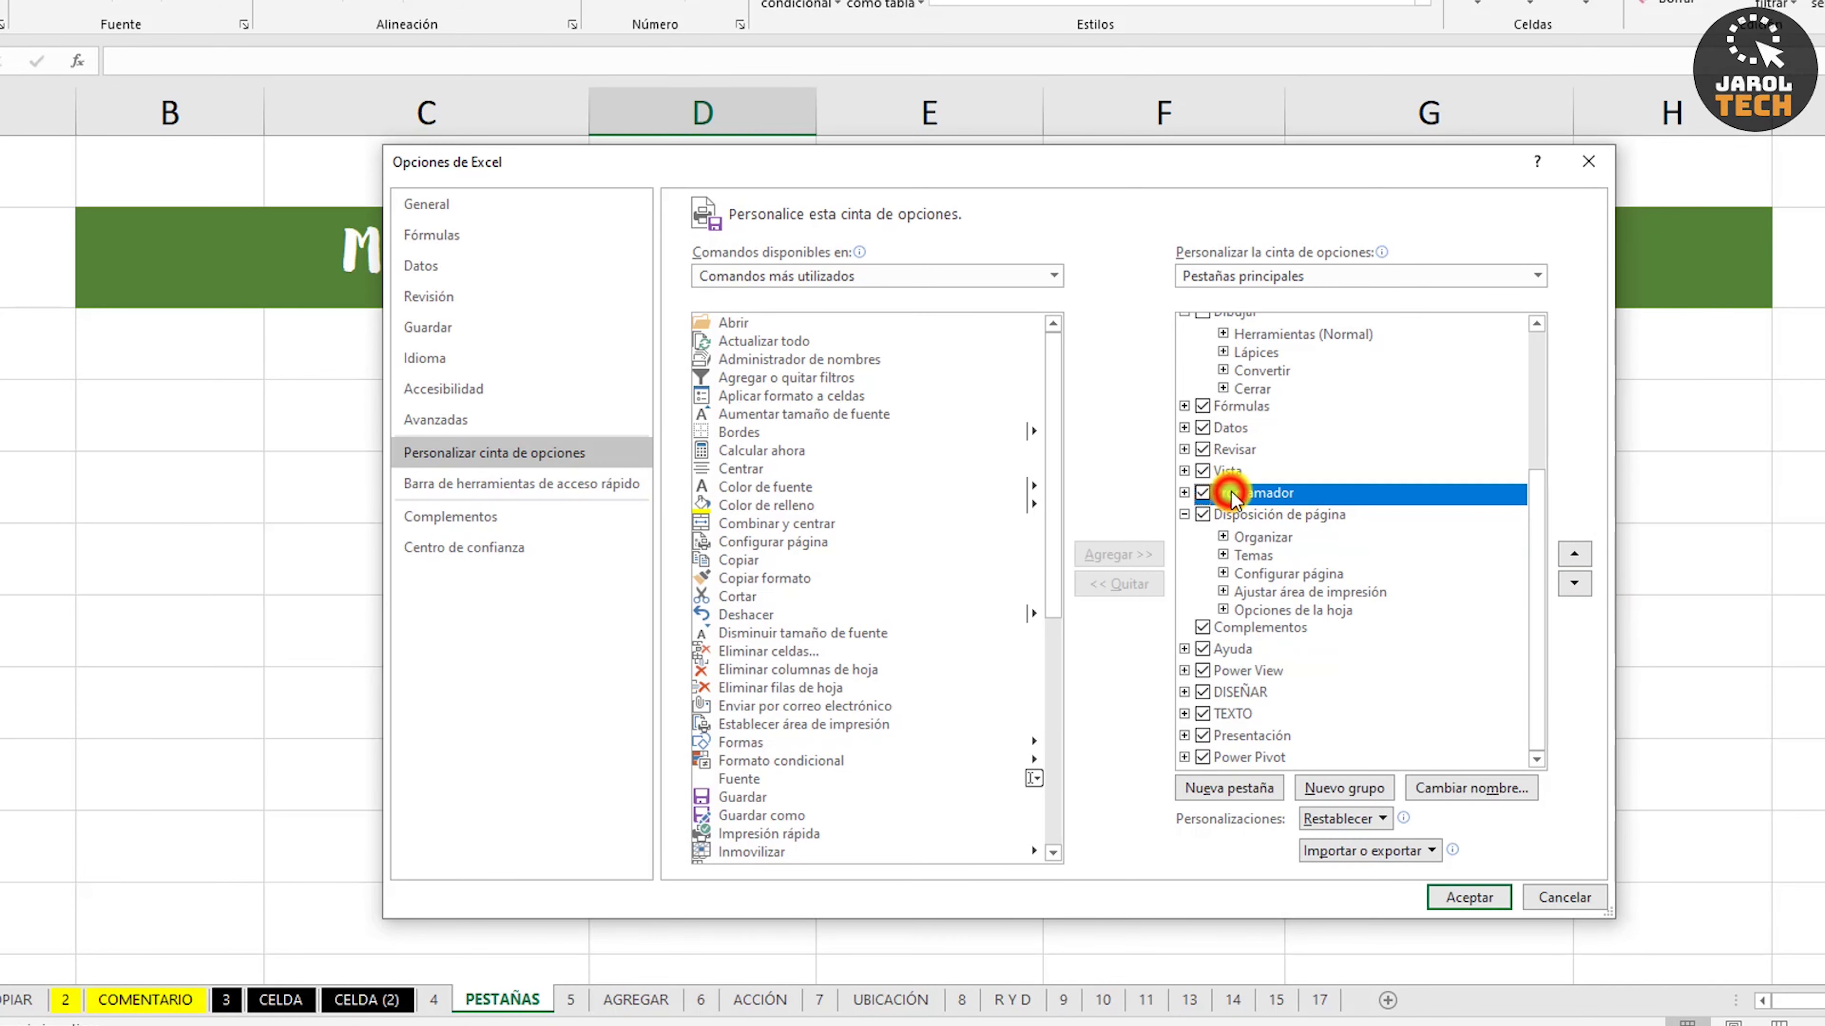
left_click(1253, 516)
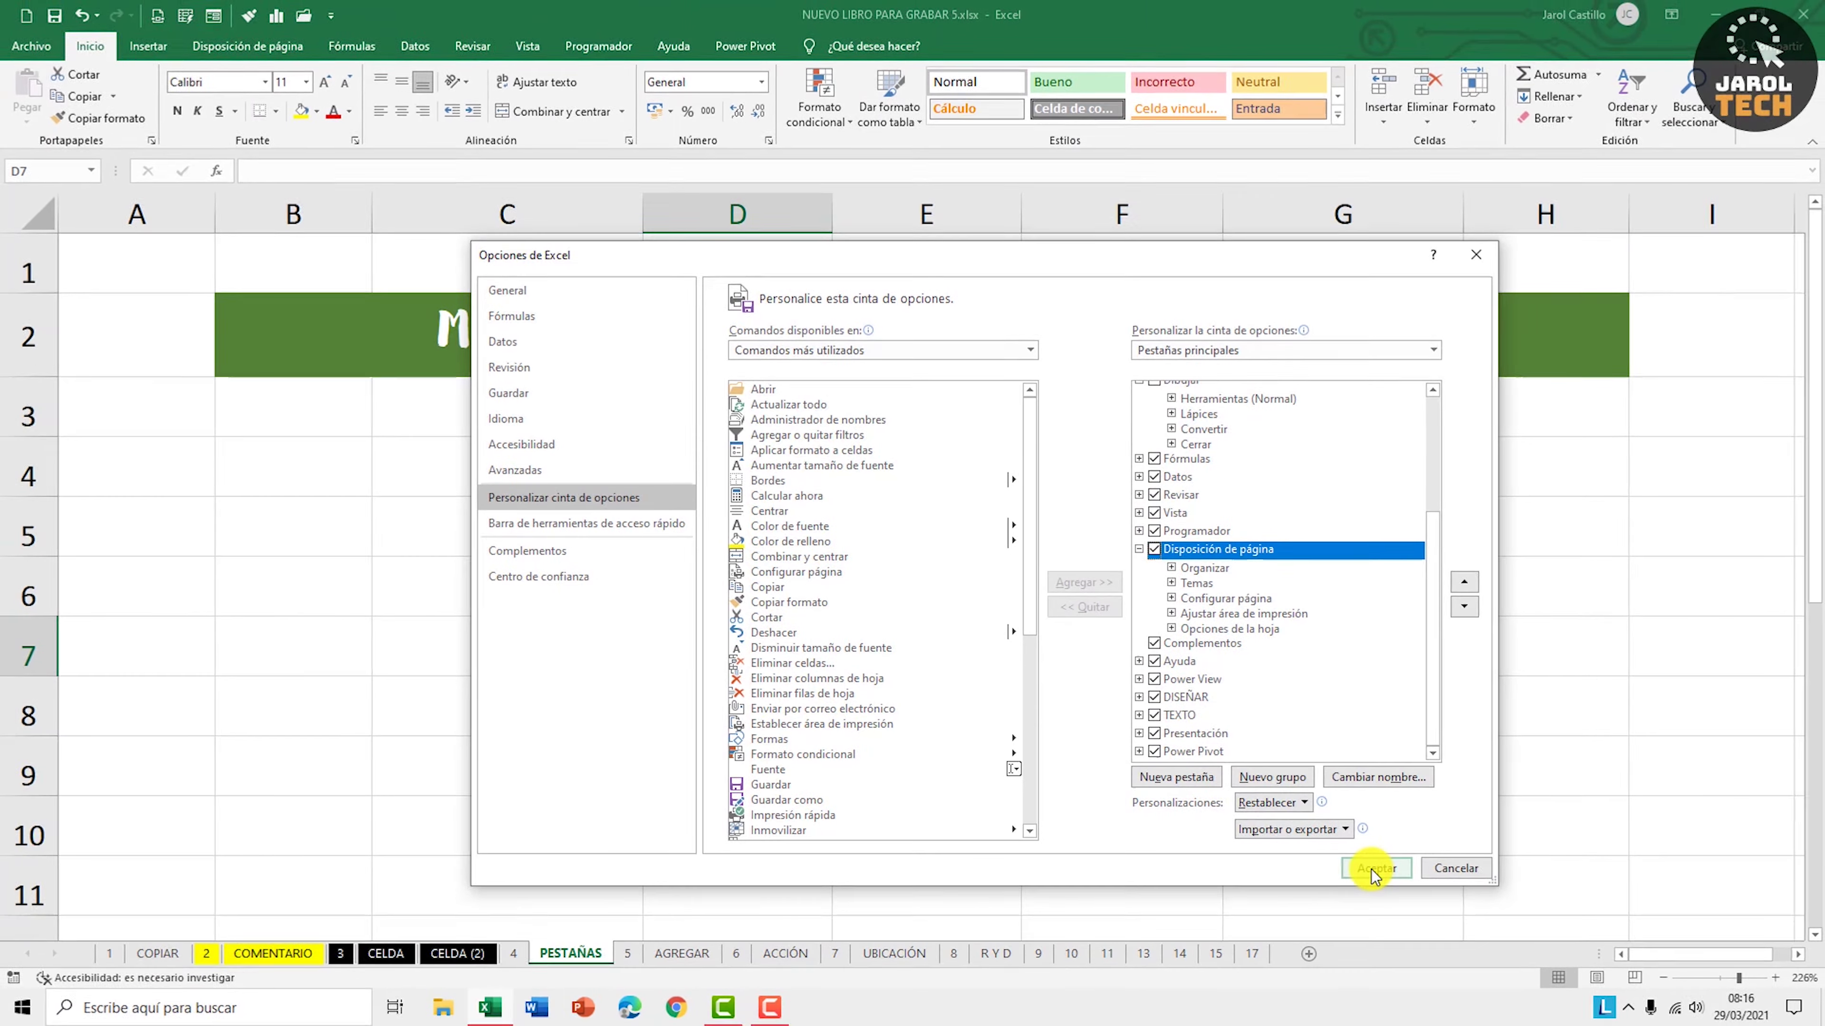
left_click(1471, 907)
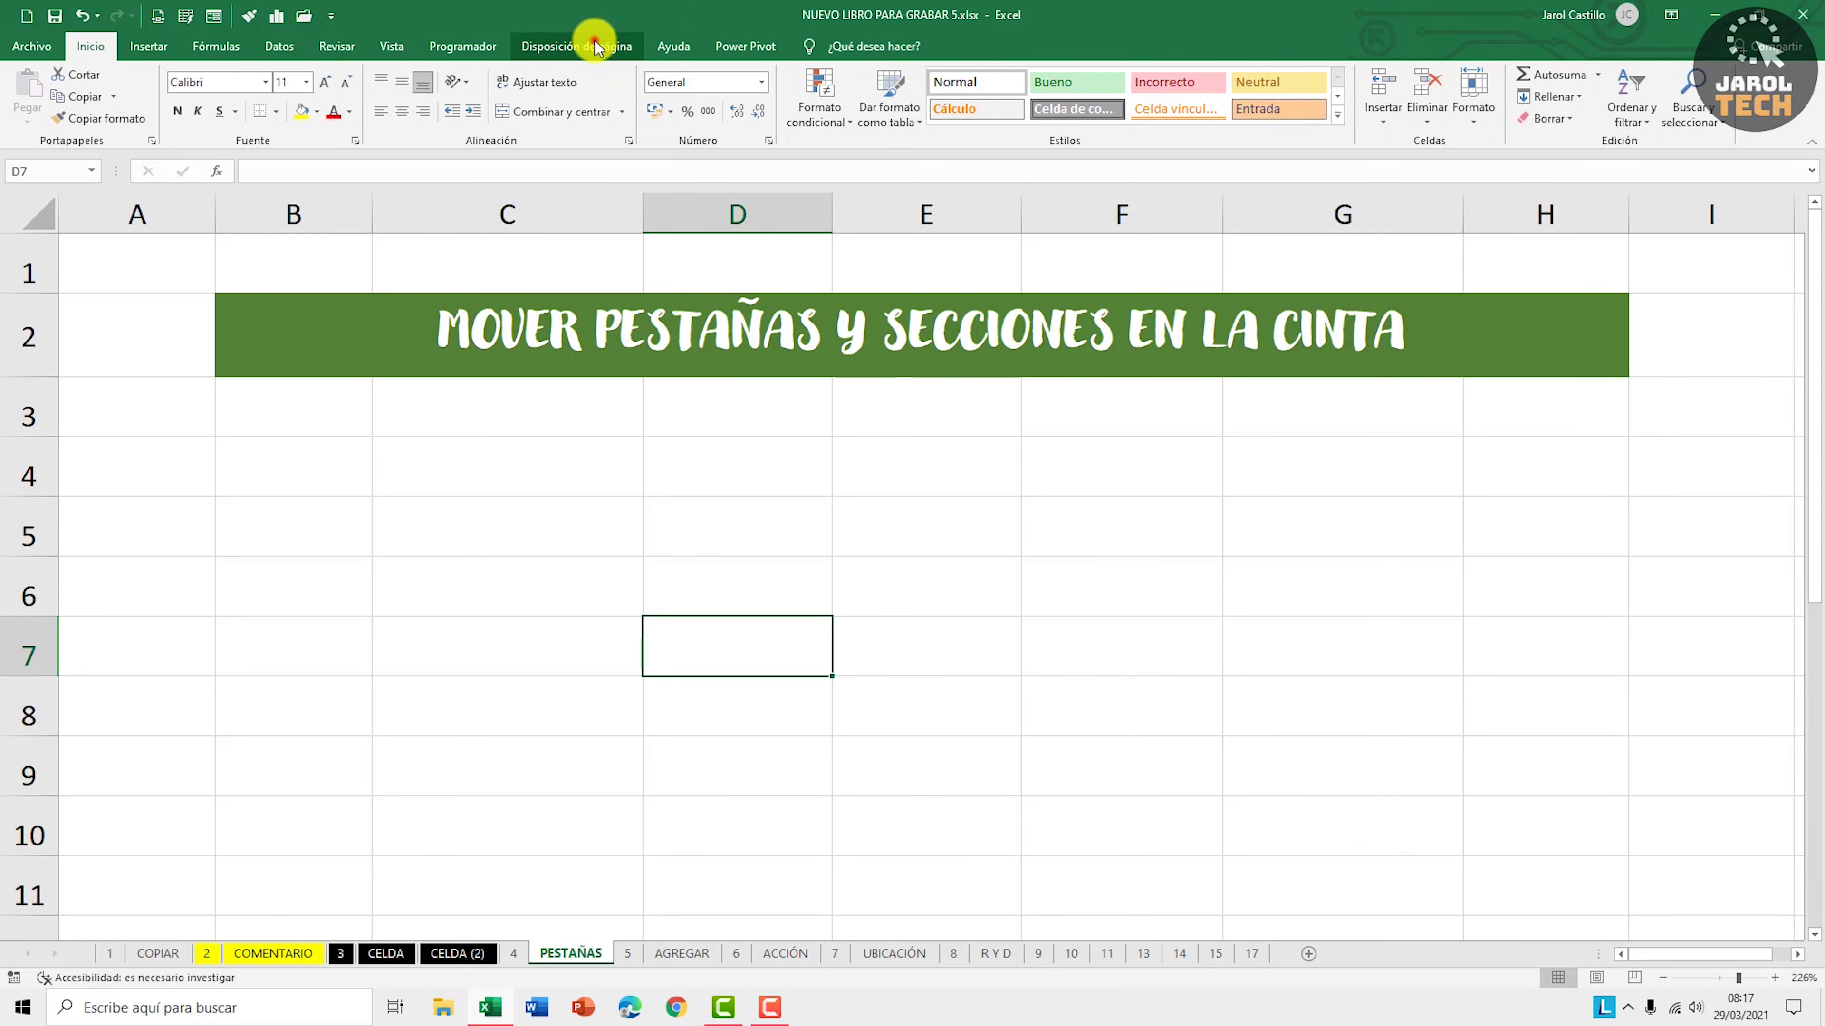
Check the Disposición de página tab starts with Organizar, then reopen Personalizar la cinta de opciones.
left_click(595, 46)
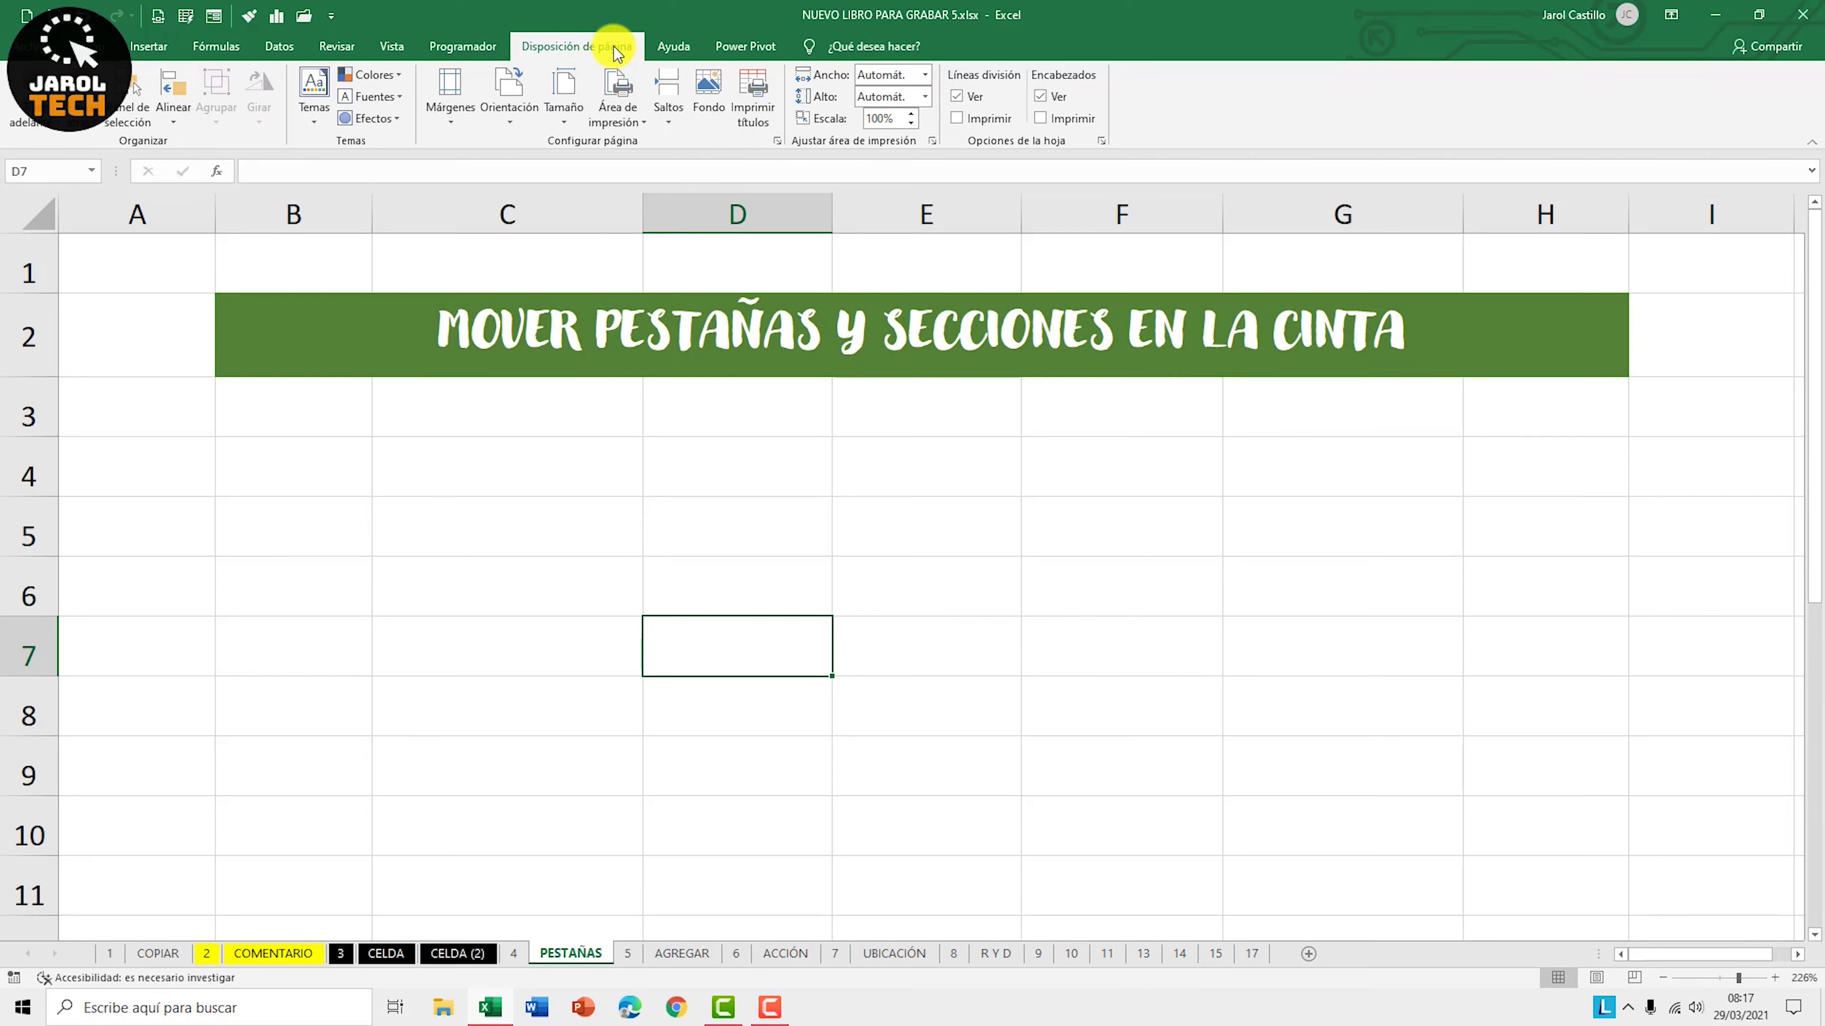
right_click(231, 128)
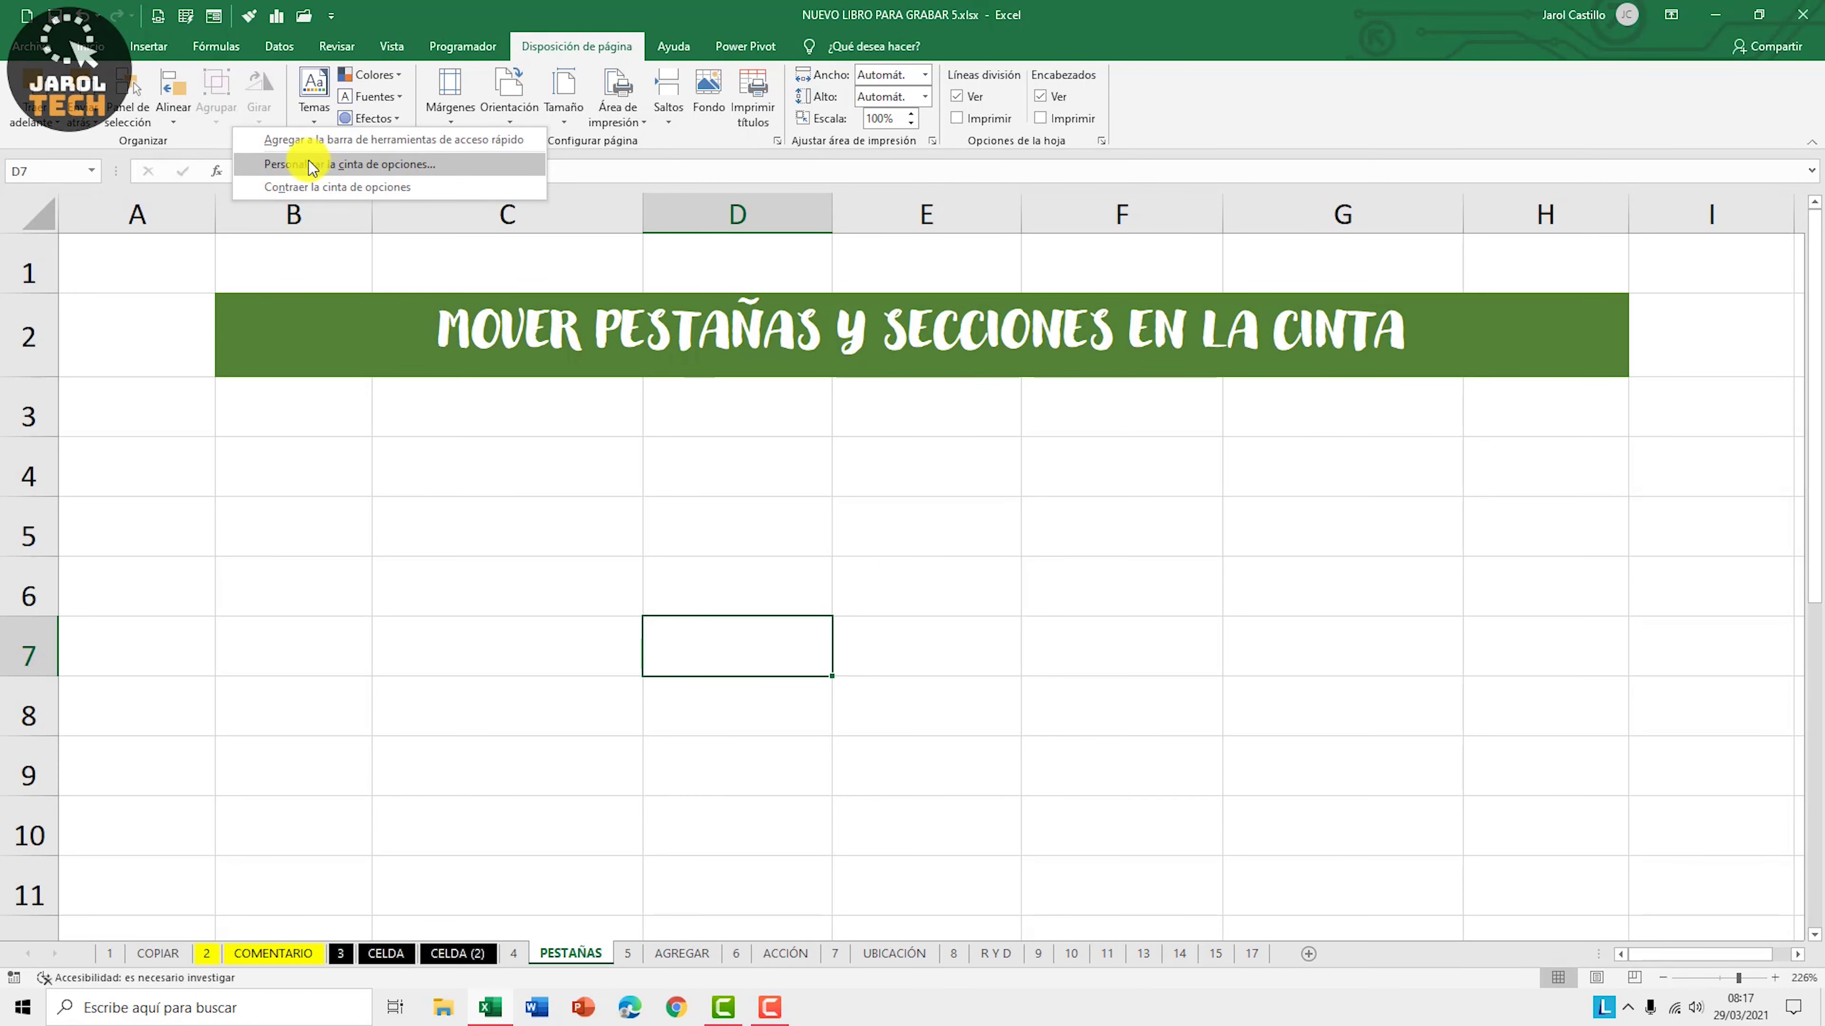
left_click(399, 172)
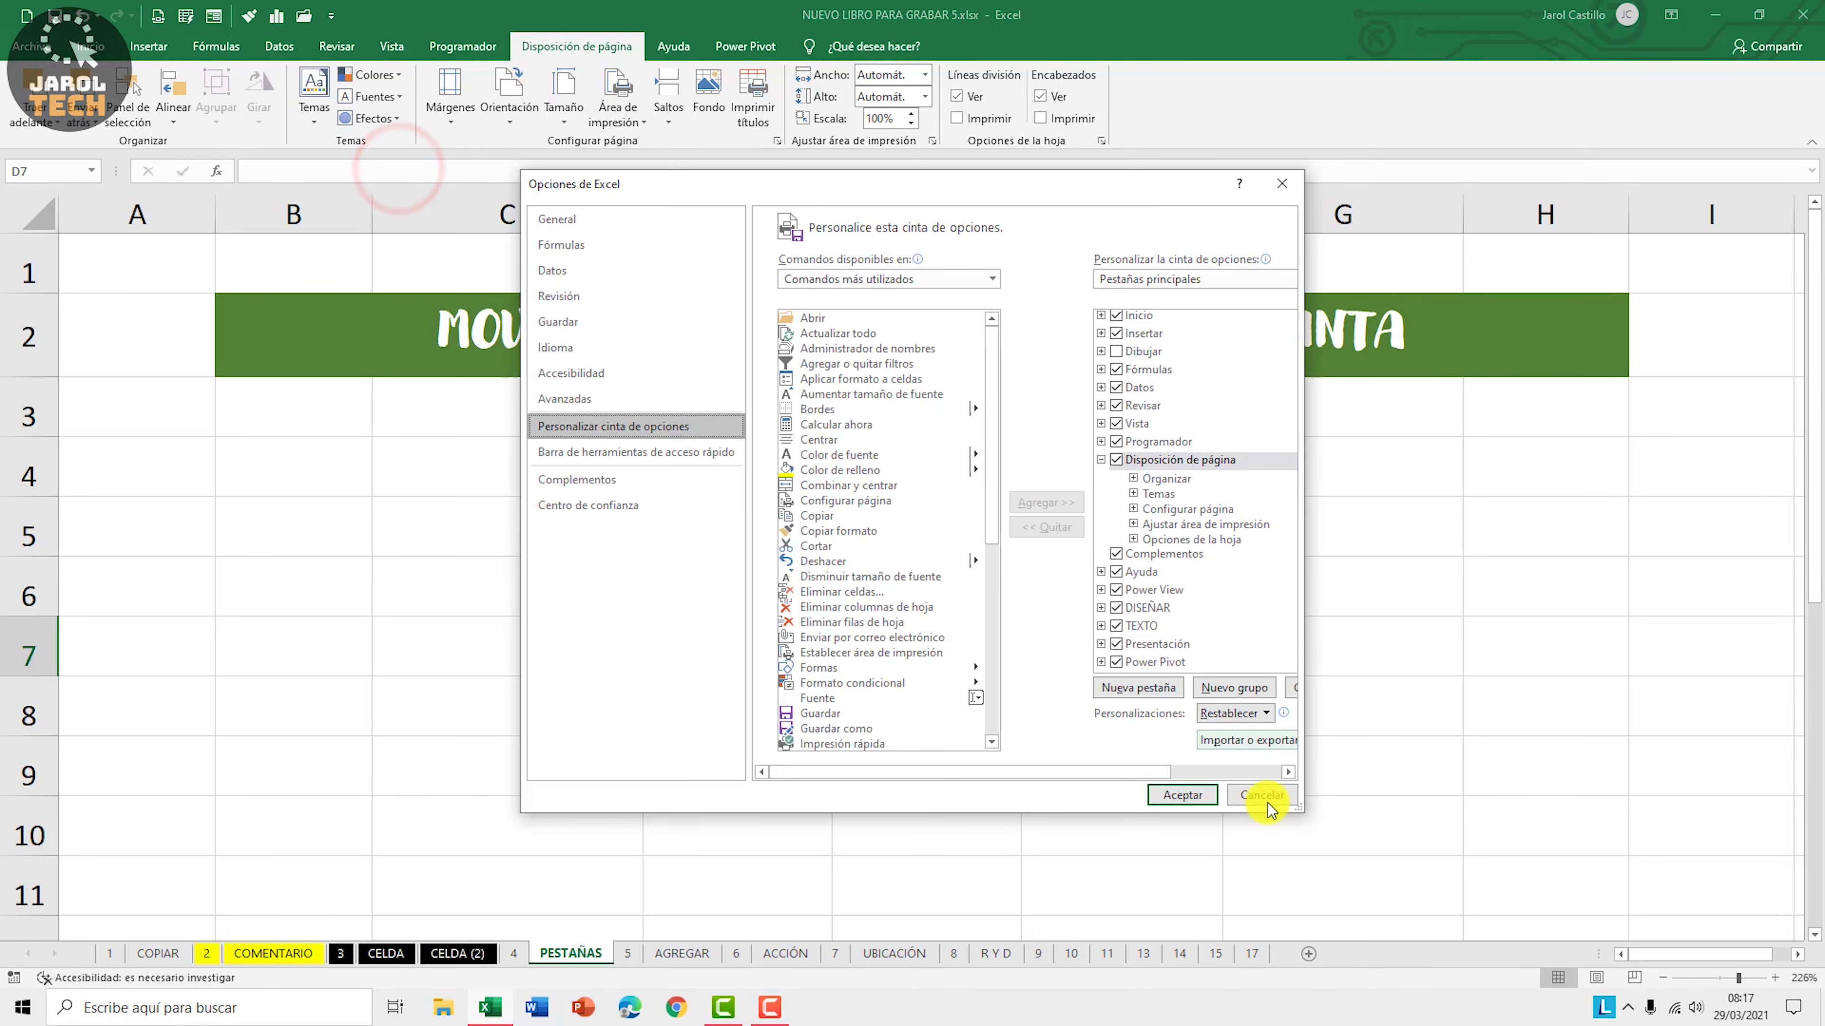
Enlarge the options window and move Organizar to the end of Disposición de página's groups.
left_click_drag(1300, 805, 1527, 820)
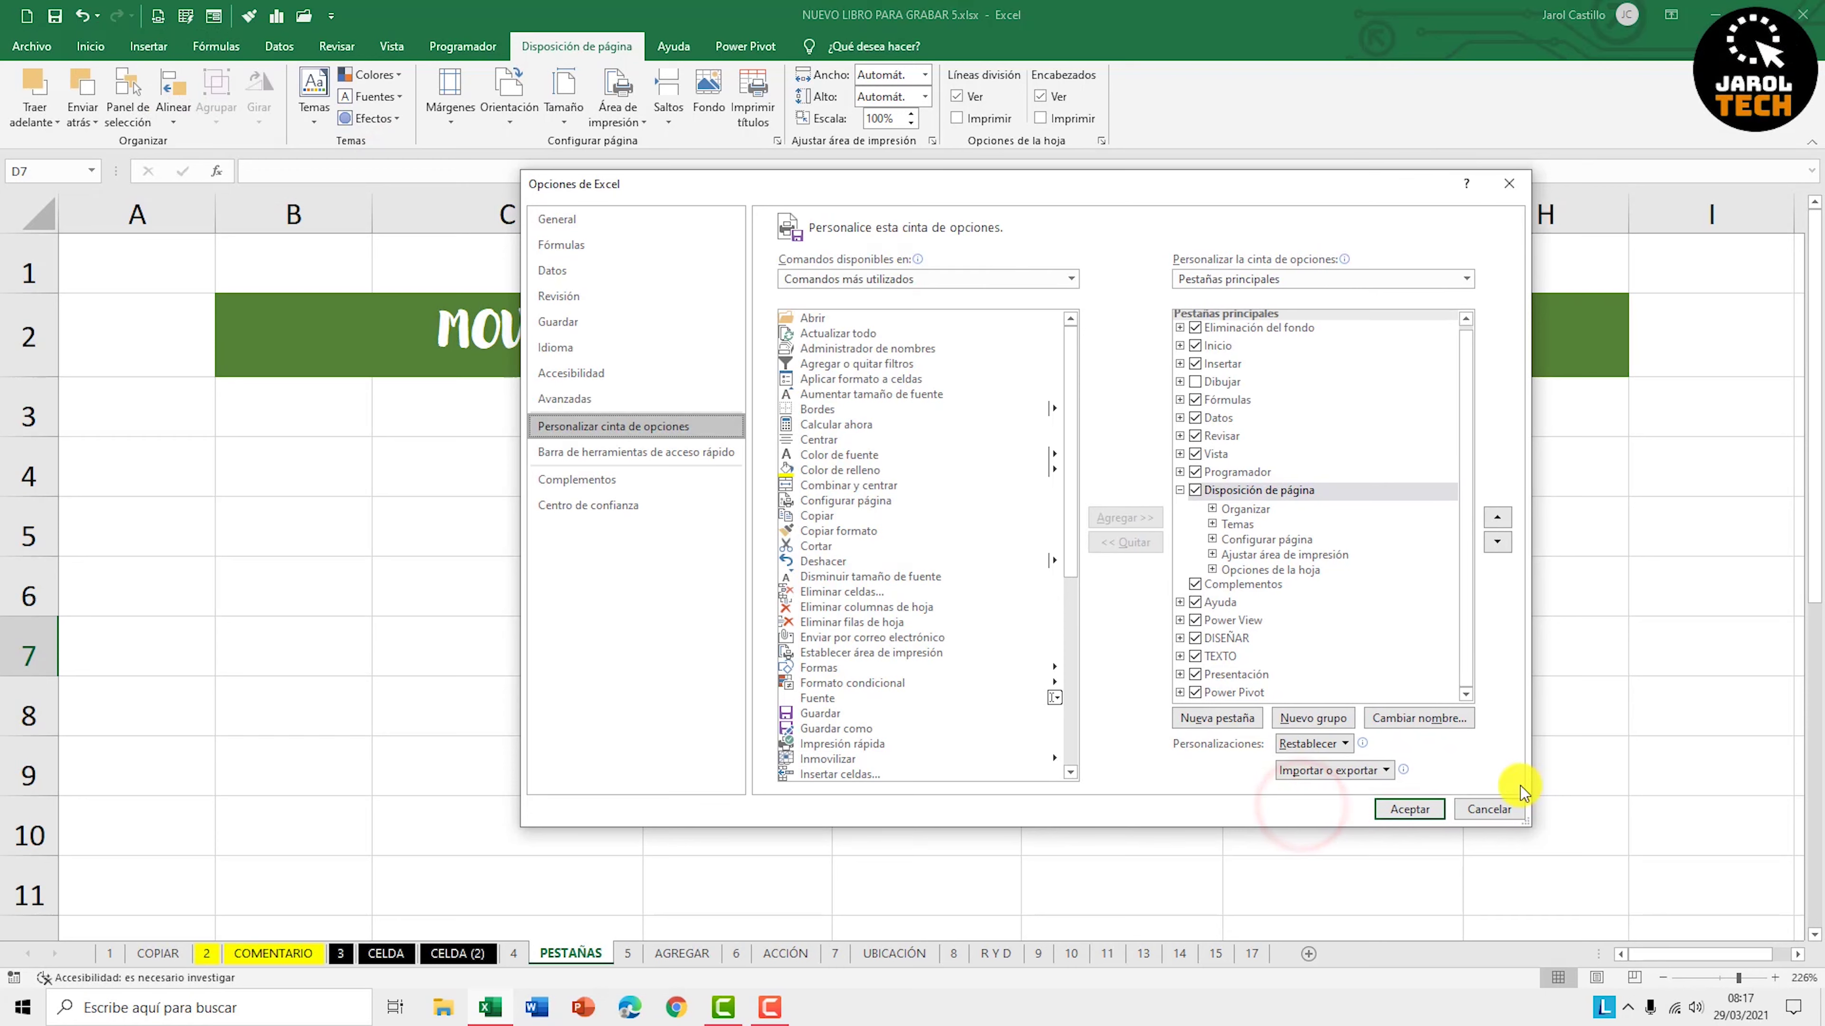
left_click(1232, 492)
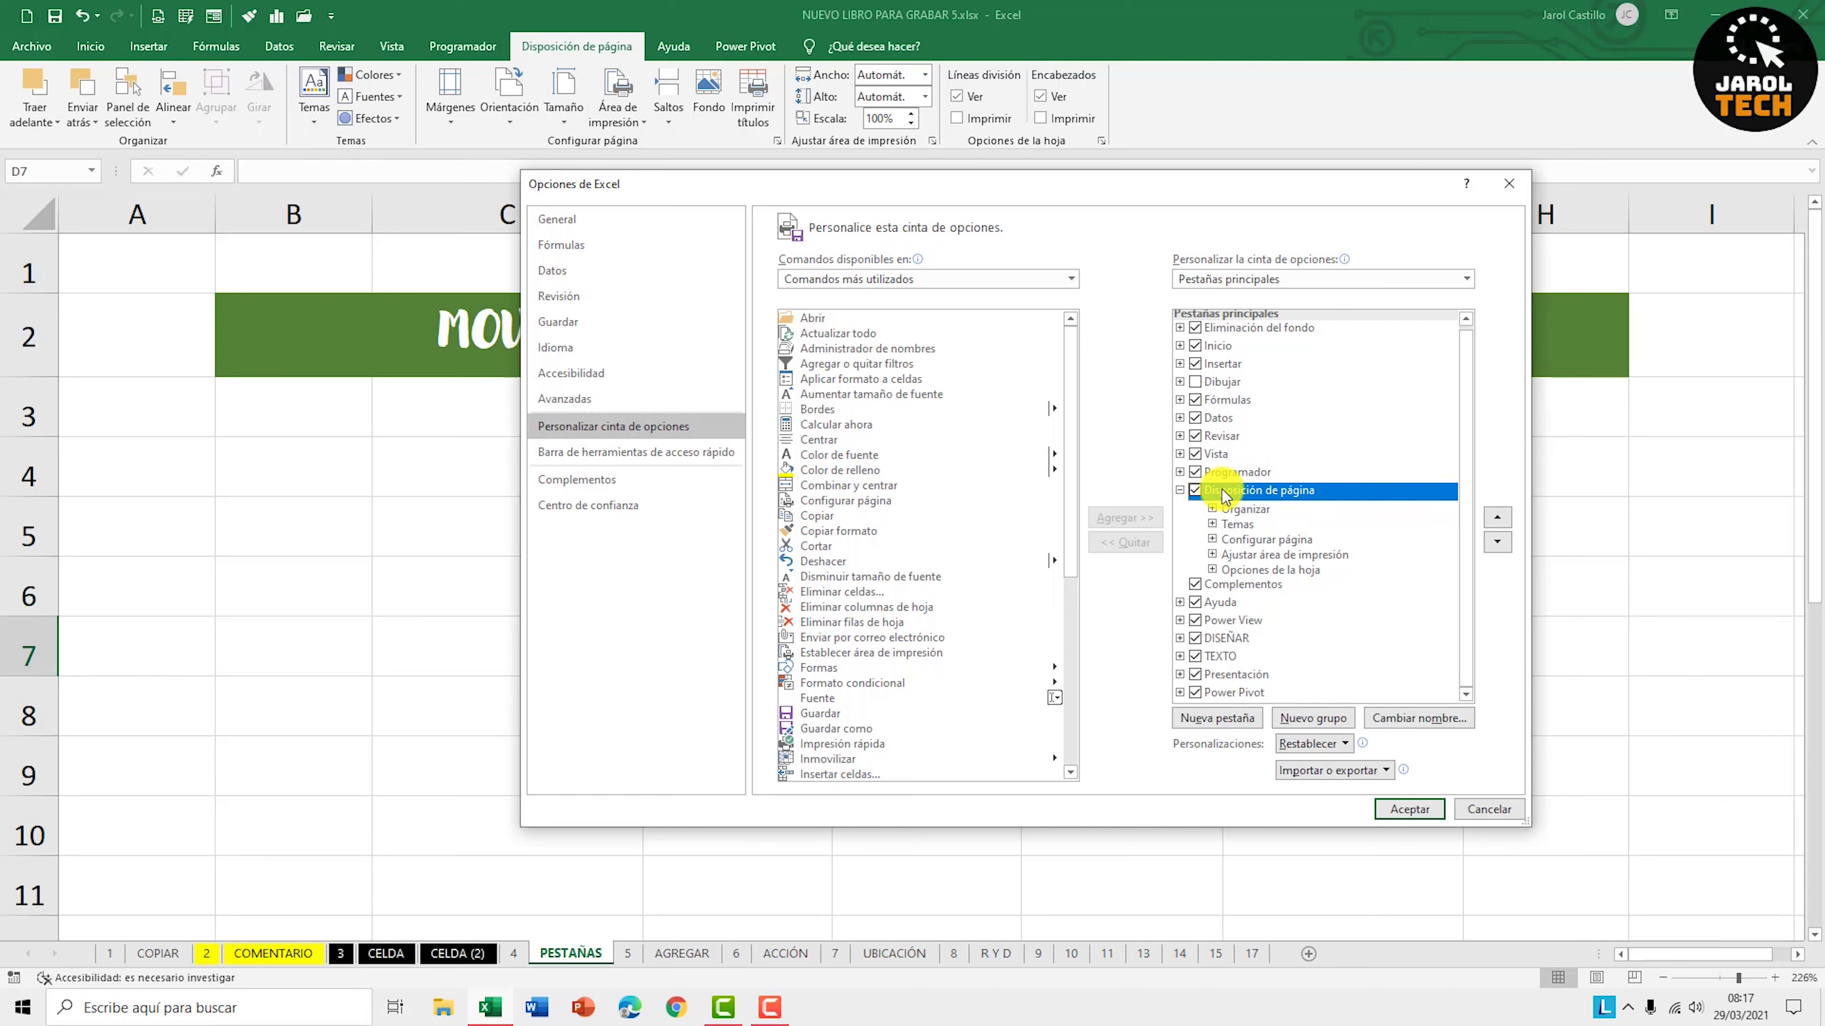
left_click(1245, 509)
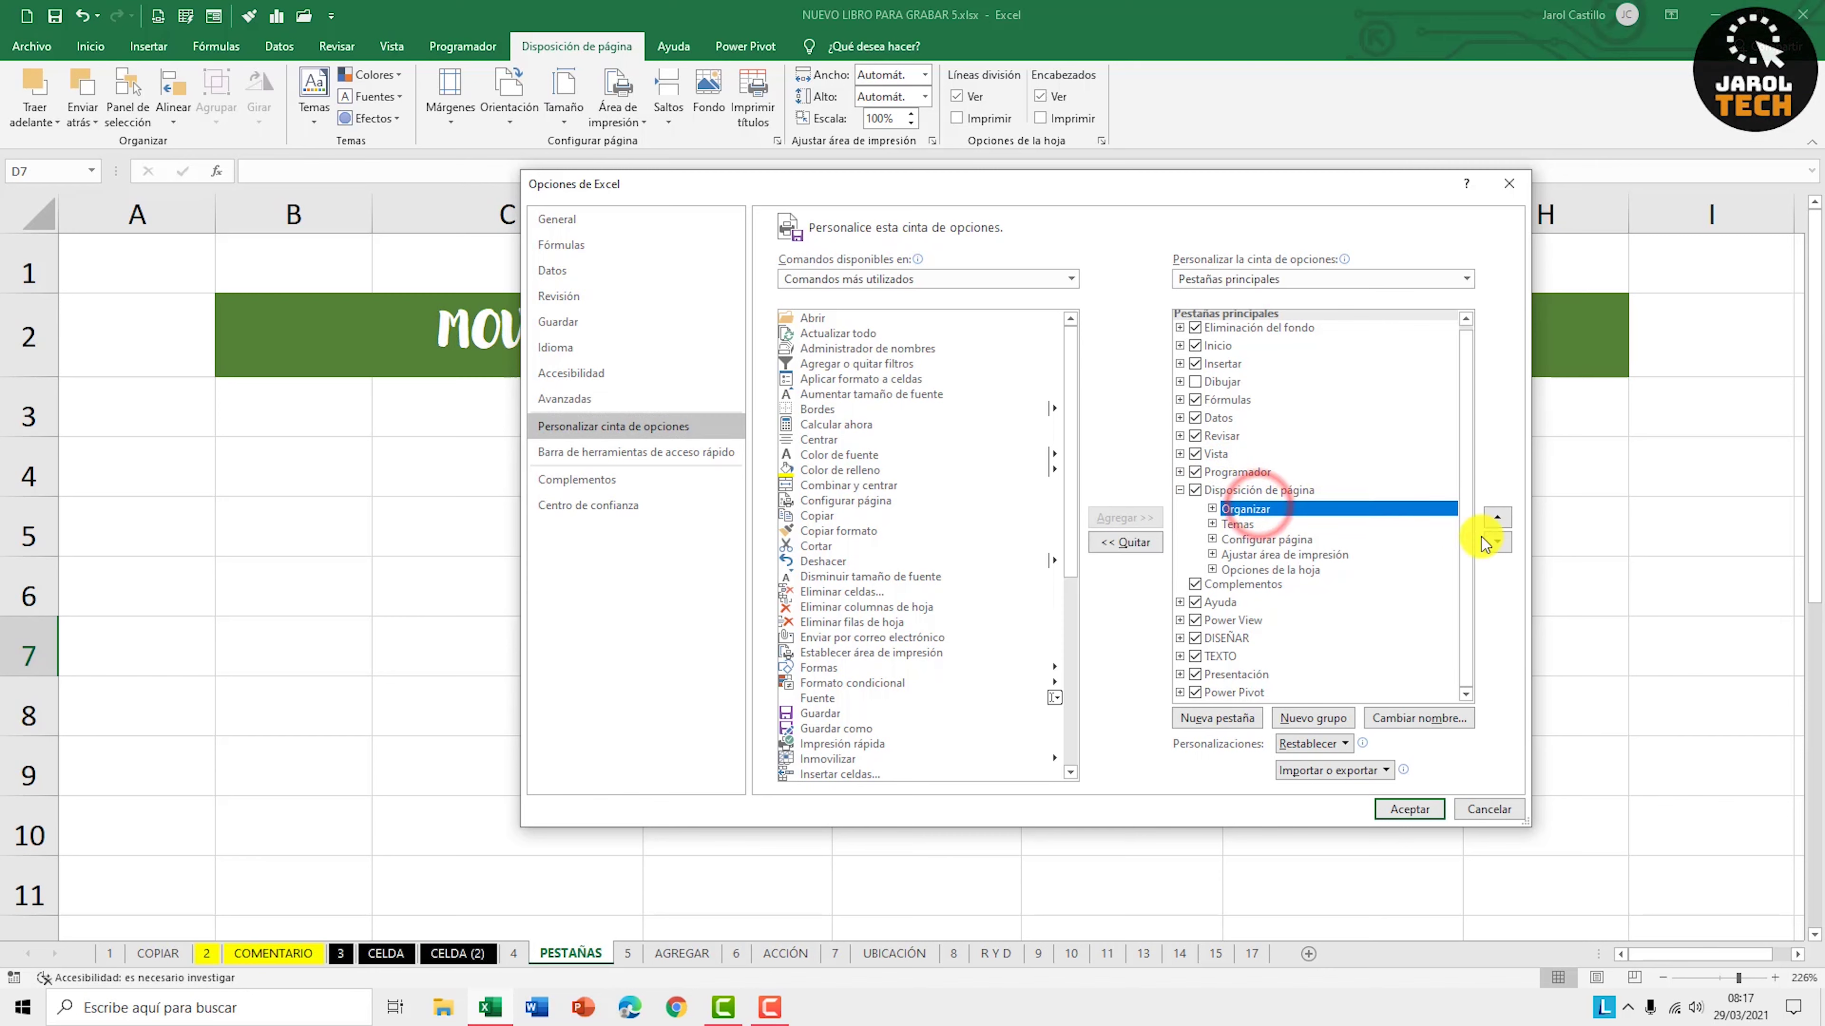
left_click(1498, 542)
left_click(1497, 543)
left_click(1497, 542)
left_click(1497, 543)
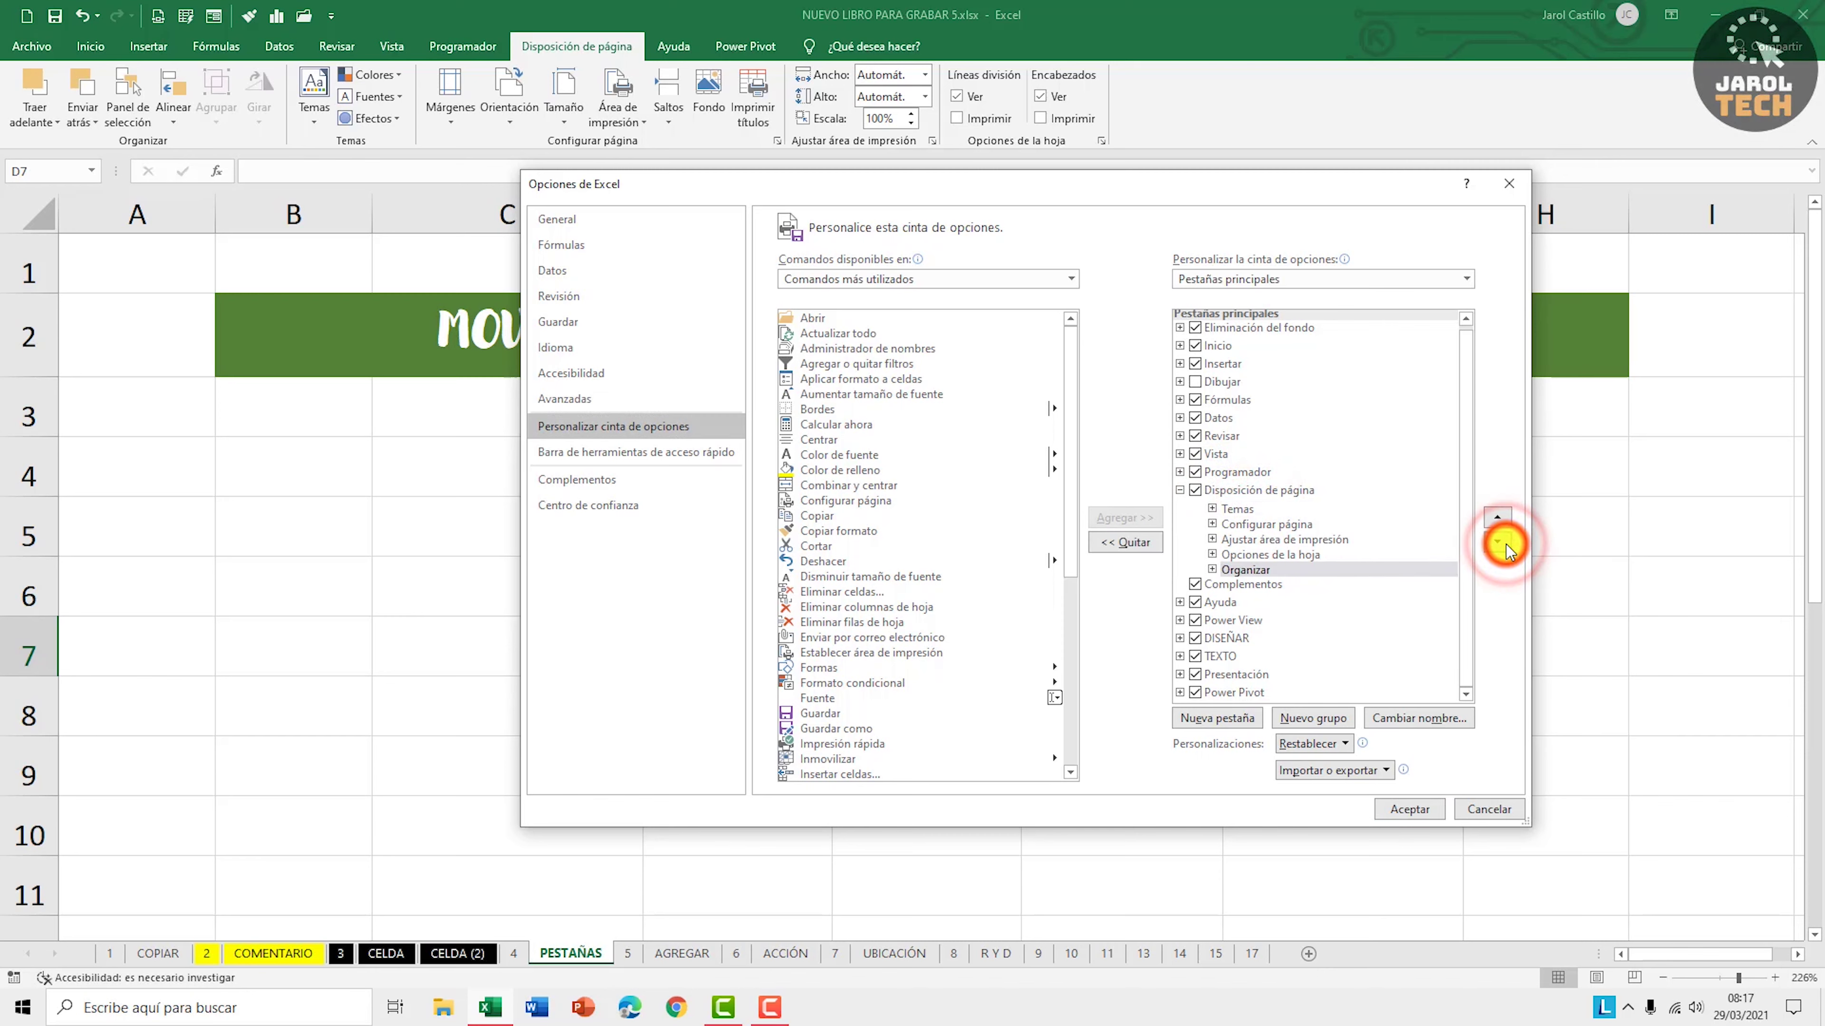
Collapse Disposición de página, move it up to sit right after Insertar, and apply with Aceptar.
left_click(1283, 495)
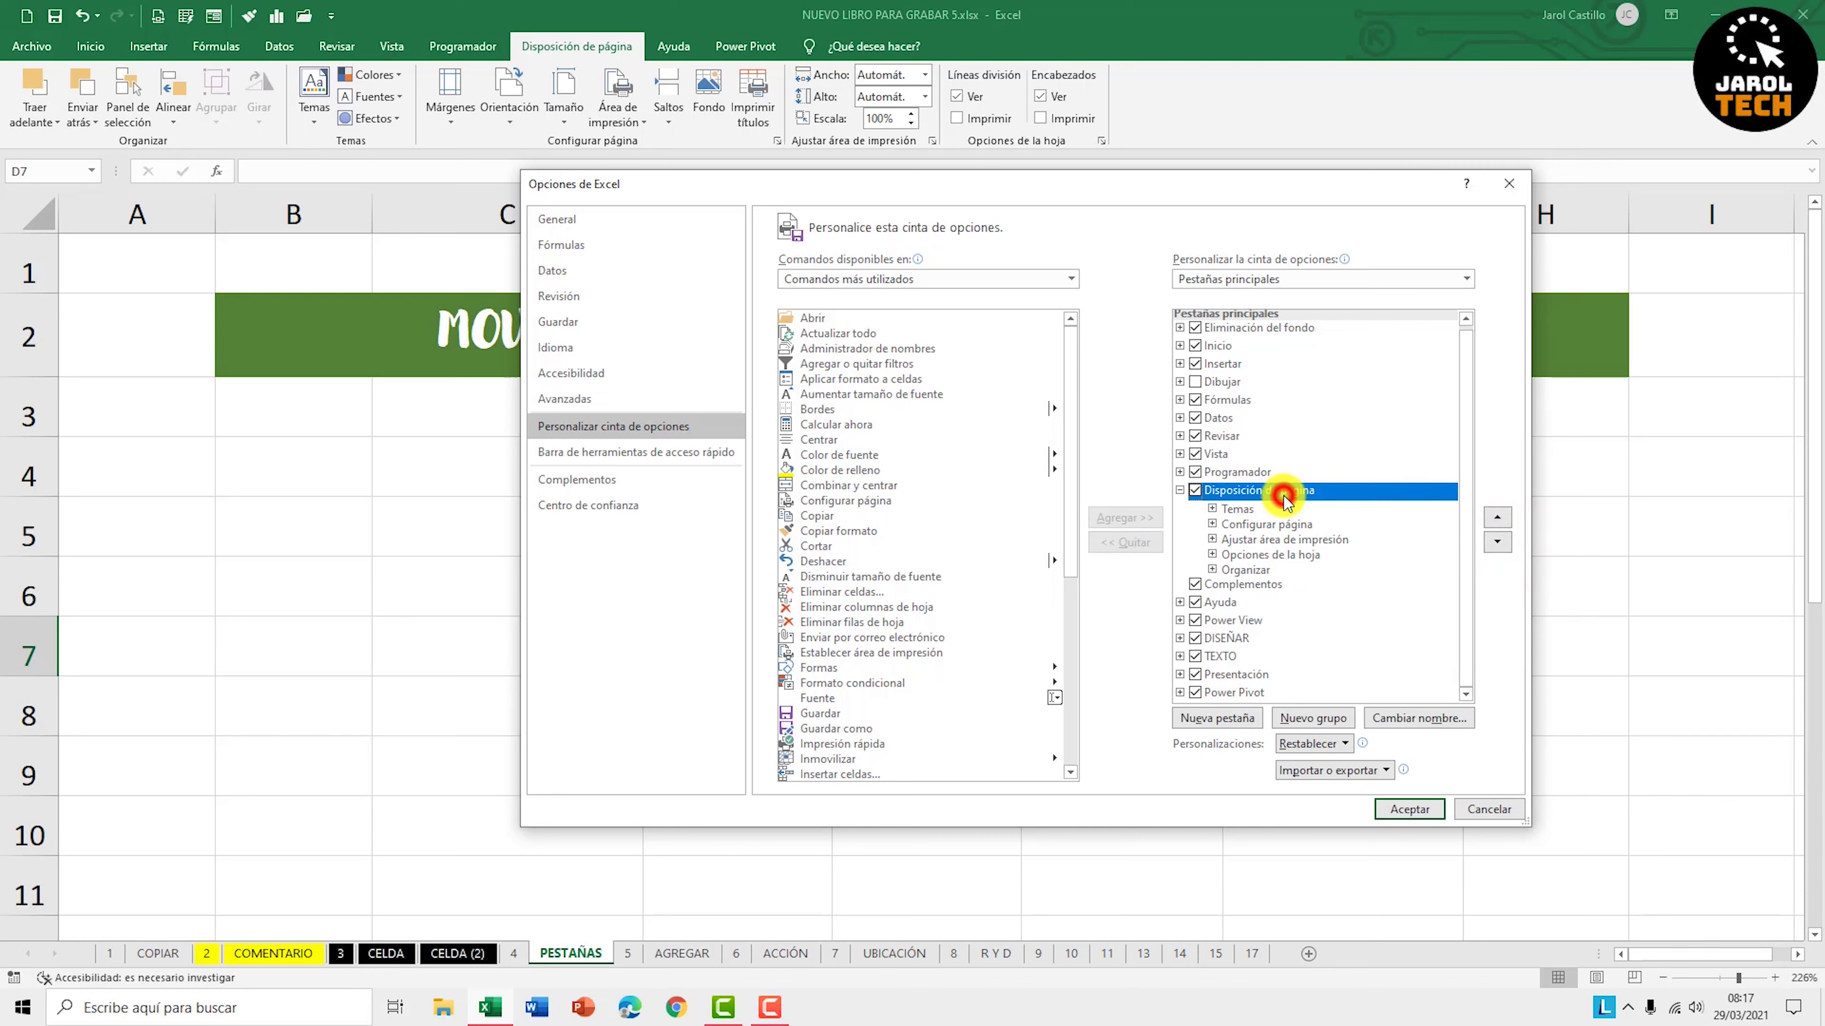
left_click(1179, 490)
left_click(1494, 524)
left_click(1495, 525)
left_click(1495, 524)
left_click(1496, 525)
left_click(1495, 525)
left_click(1496, 525)
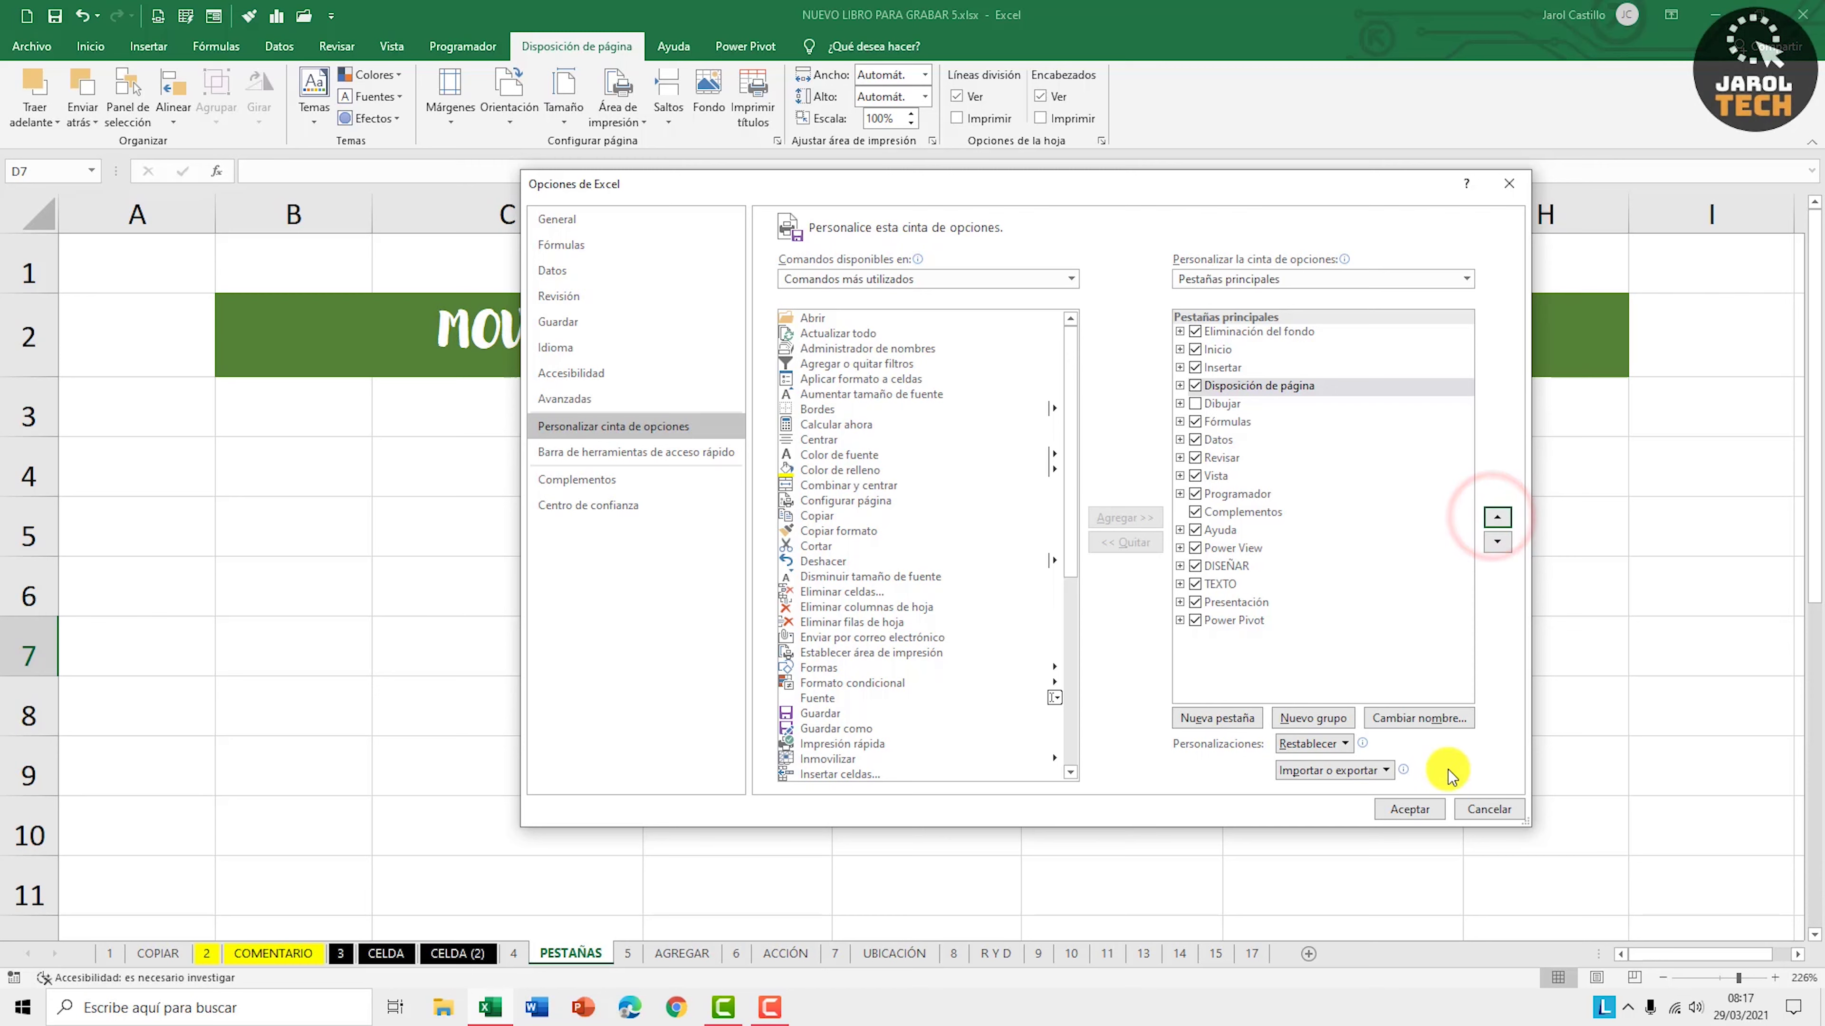
left_click(1408, 809)
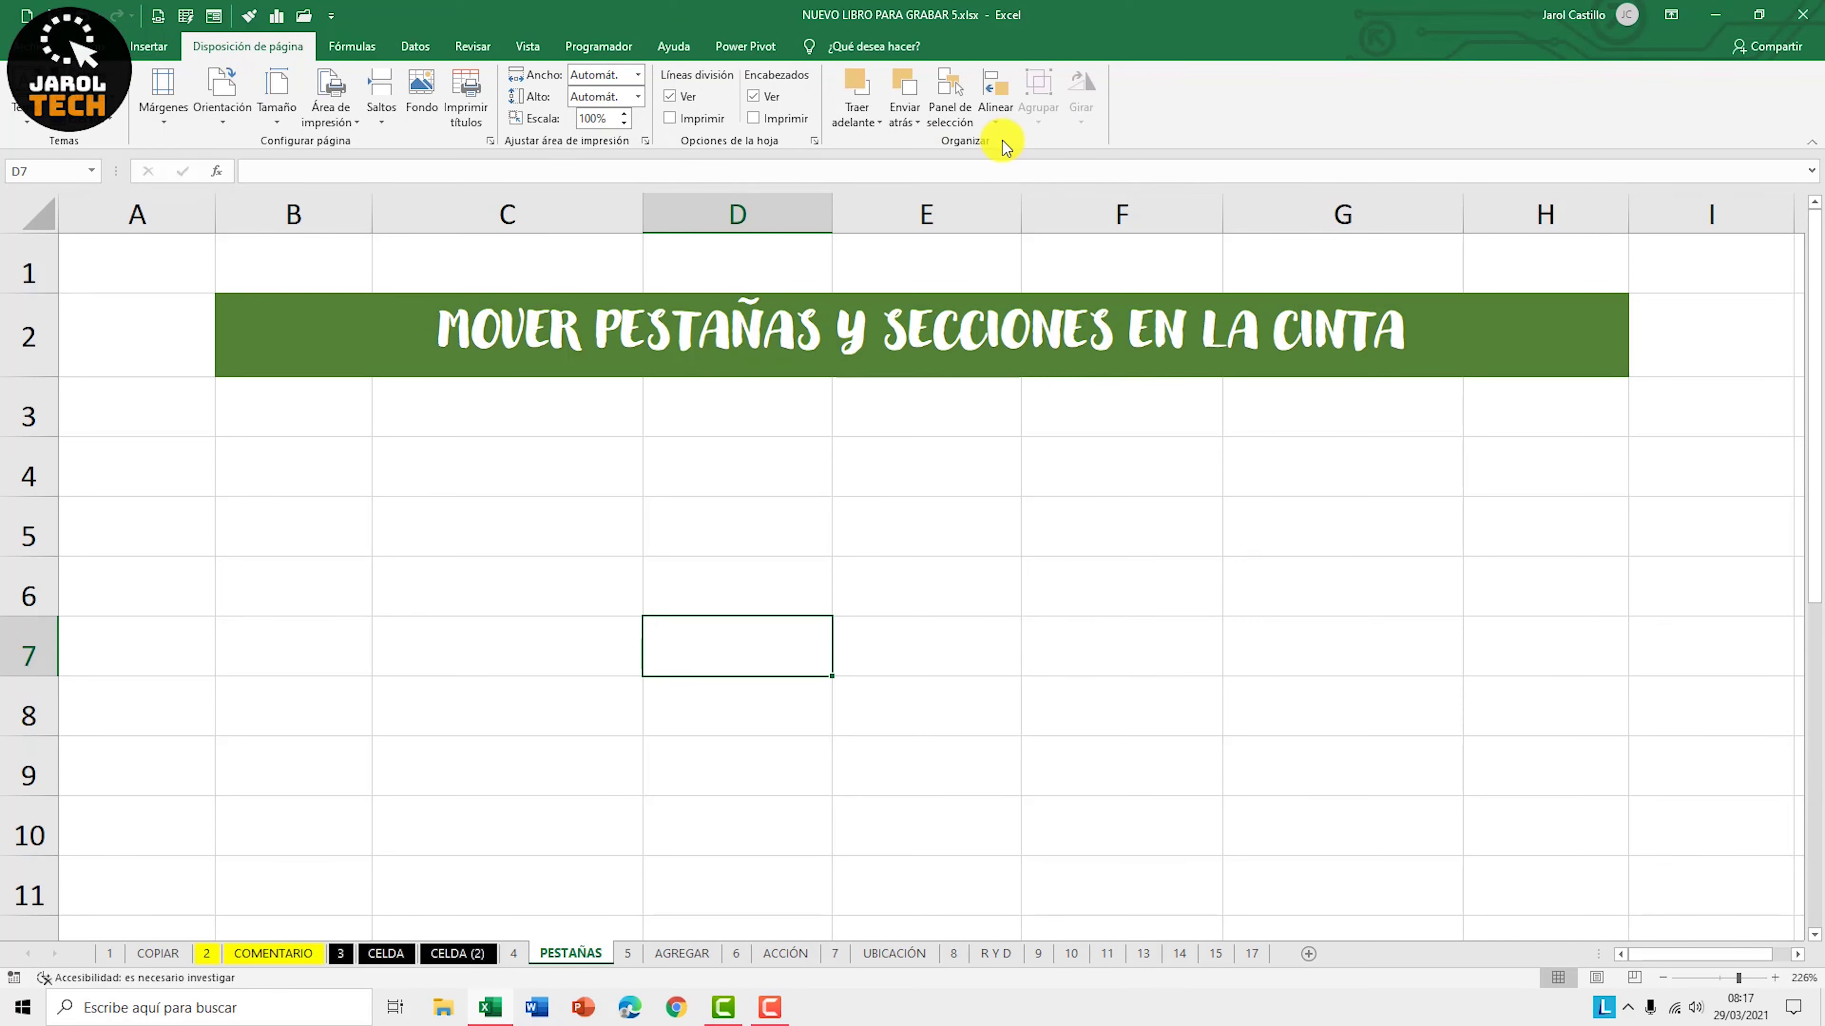
left_click(958, 342)
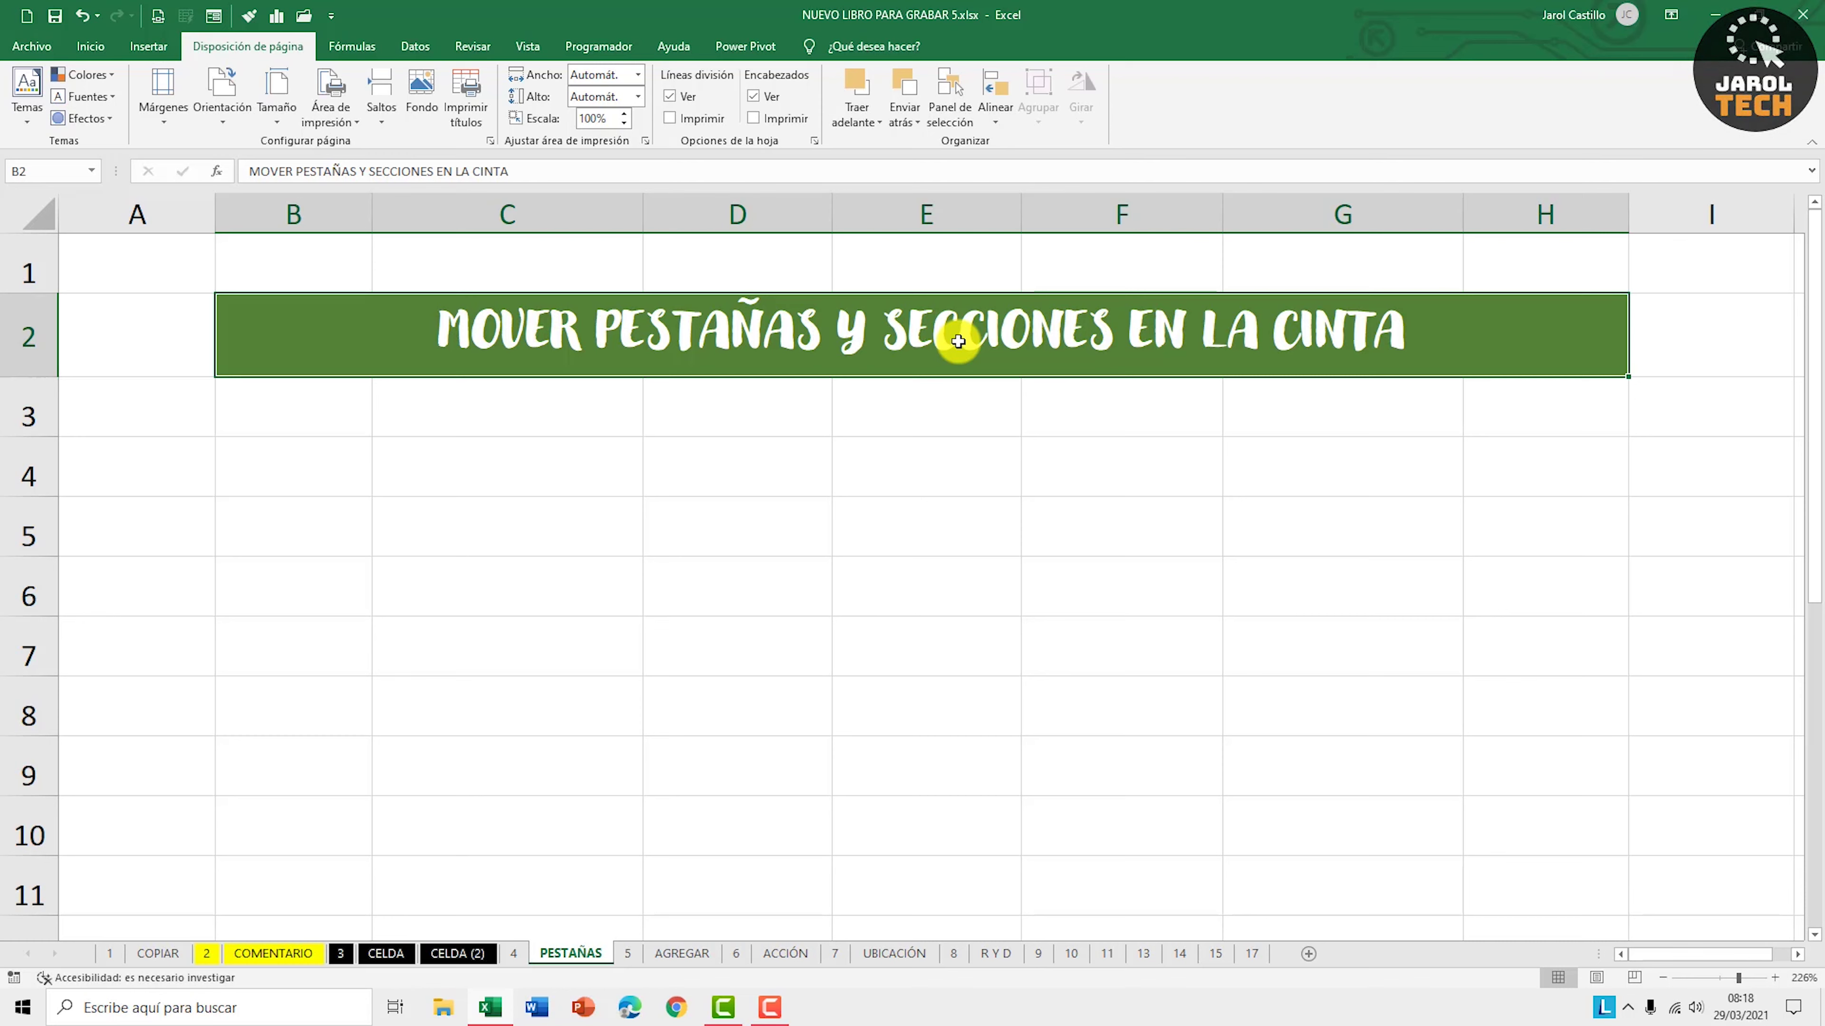
left_click(779, 461)
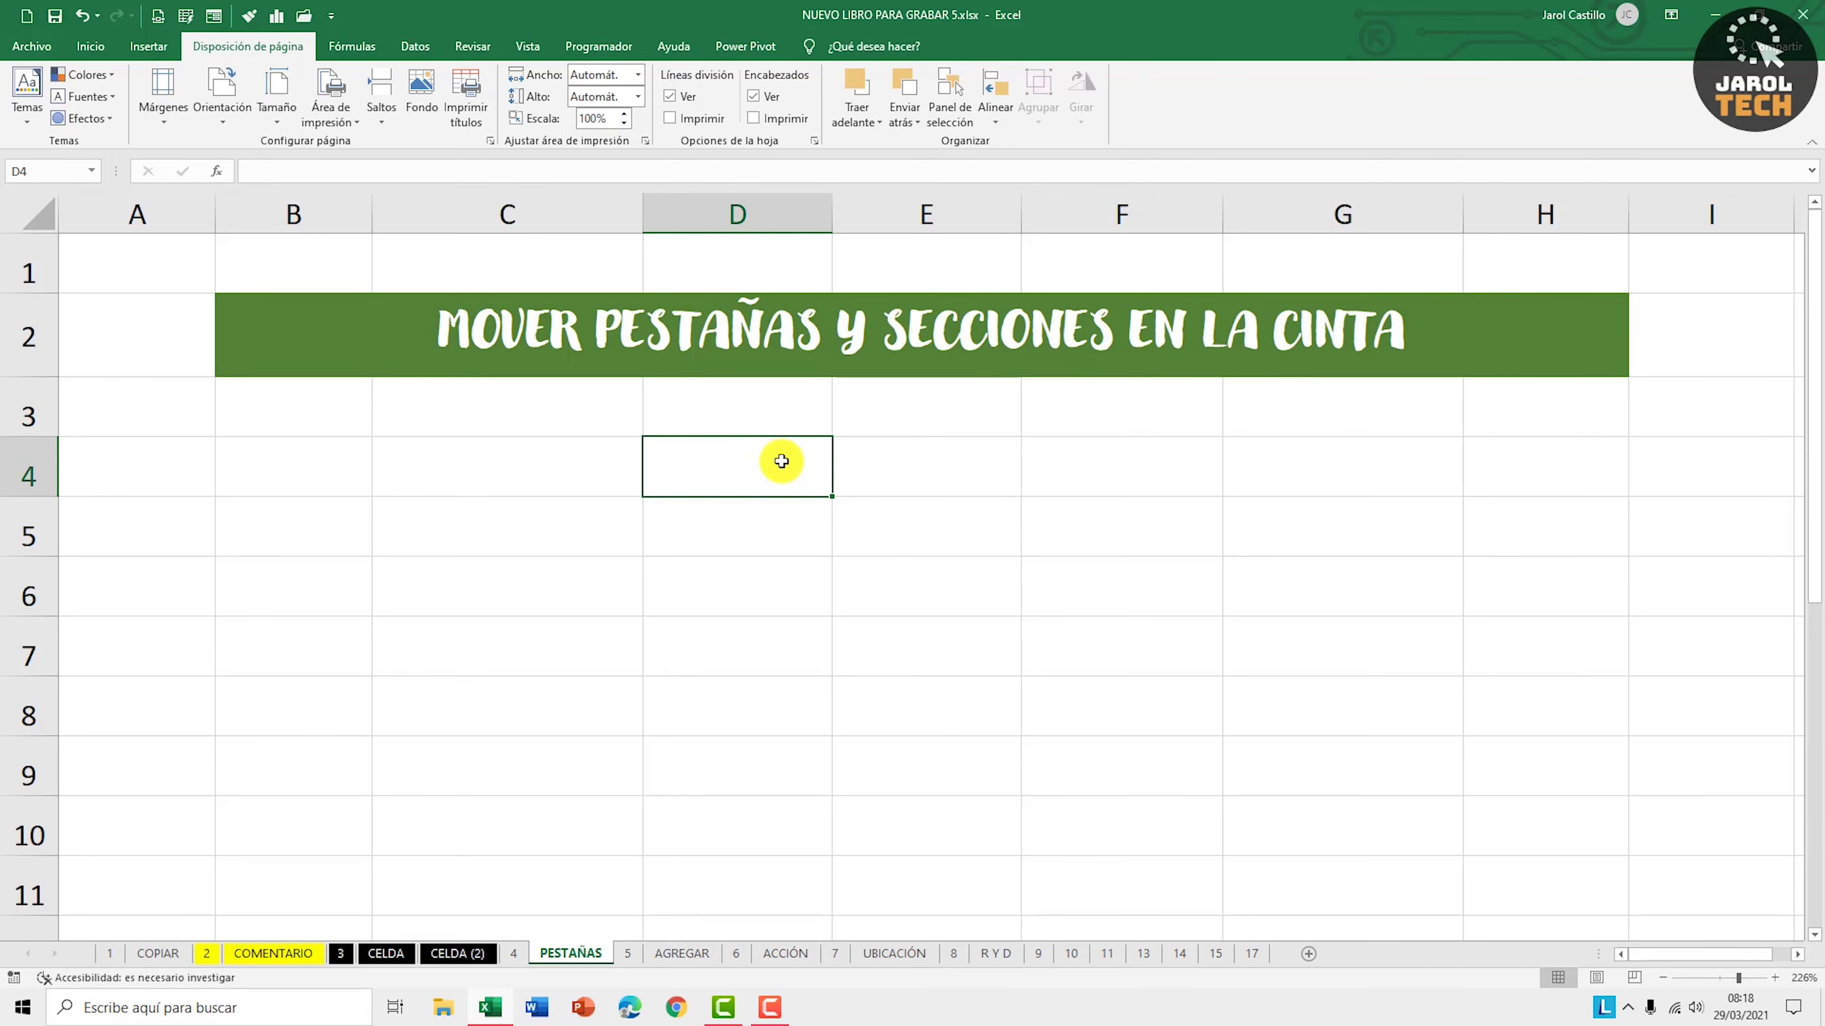